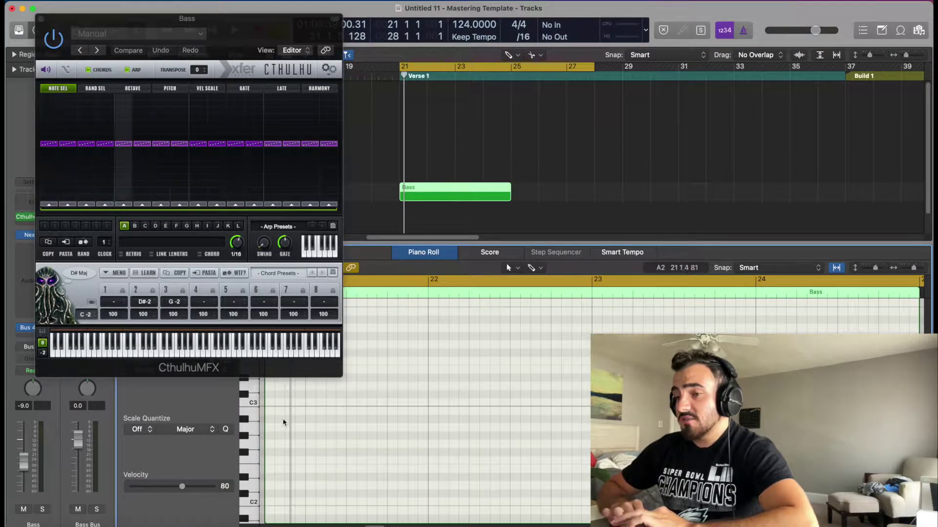
- Add a C3 note about one and a half bars long at bar 21 and play it with Cthulhu's ADSR ARP 11 arp preset
{"action": "left_click_drag", "start_coordinate": [273, 406], "coordinate": [504, 414]}
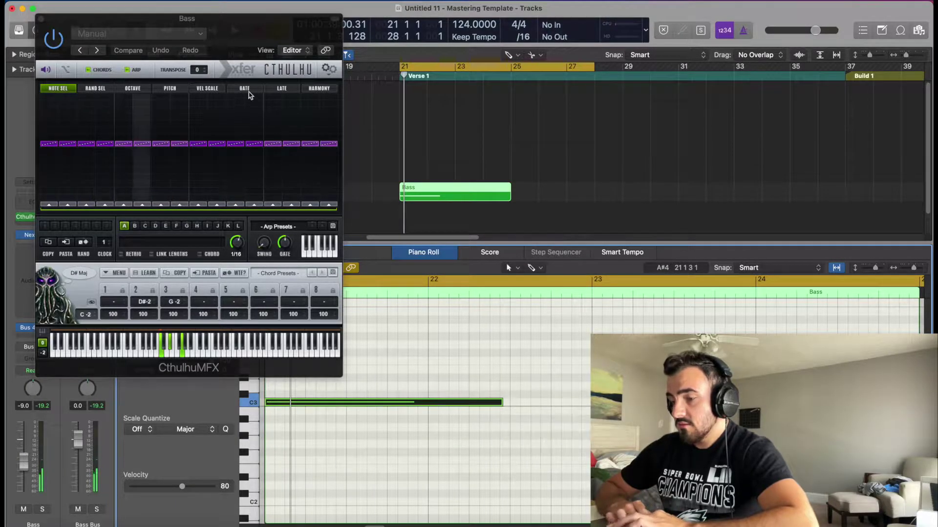
{"action": "left_click", "coordinate": [277, 226]}
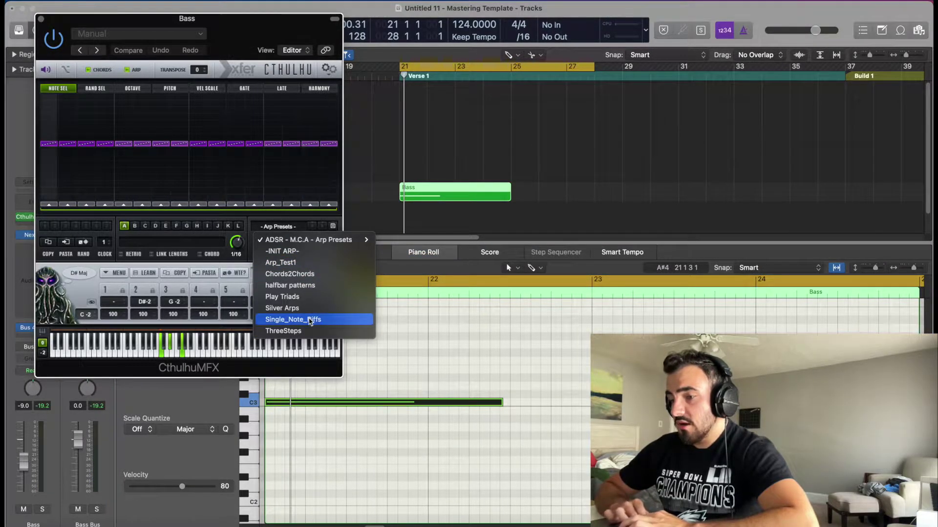
{"action": "mouse_move", "coordinate": [323, 244]}
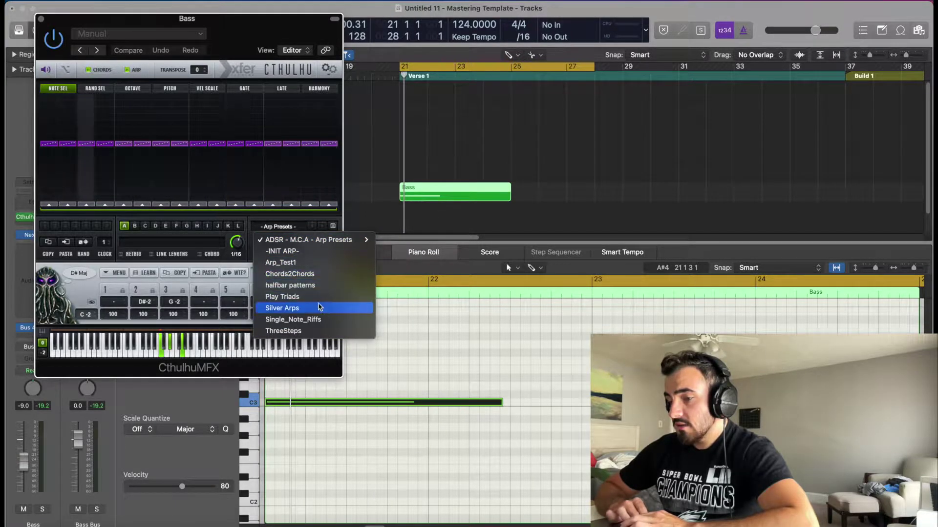
{"action": "mouse_move", "coordinate": [361, 239]}
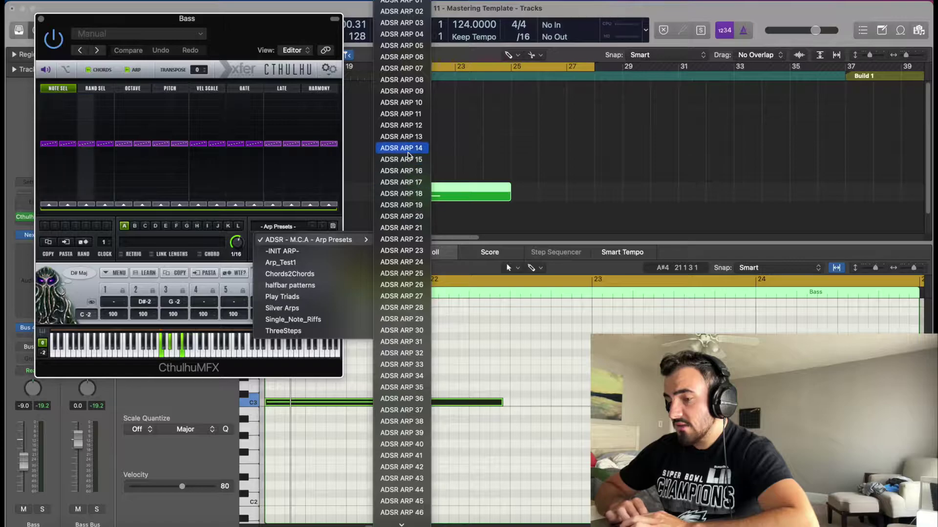
{"action": "left_click", "coordinate": [401, 114]}
{"action": "key", "text": "space"}
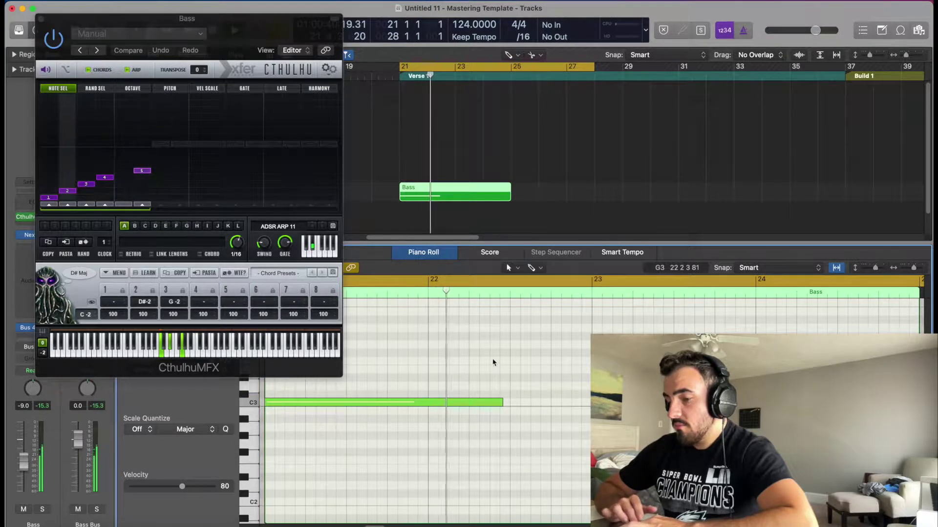
- Lengthen the C3 note to almost two bars and experiment with the note selection of the arp pattern's sixth step
{"action": "left_click_drag", "start_coordinate": [502, 402], "coordinate": [601, 402]}
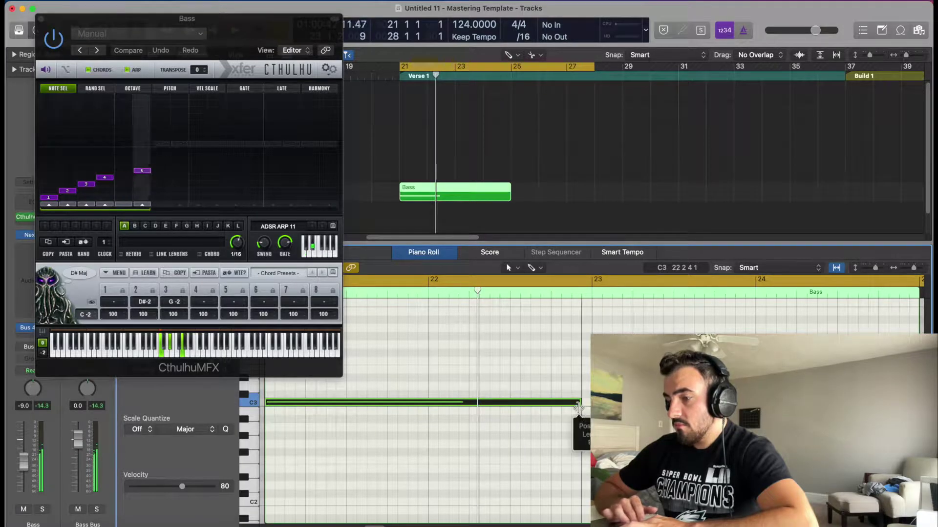
{"action": "left_click", "coordinate": [144, 175]}
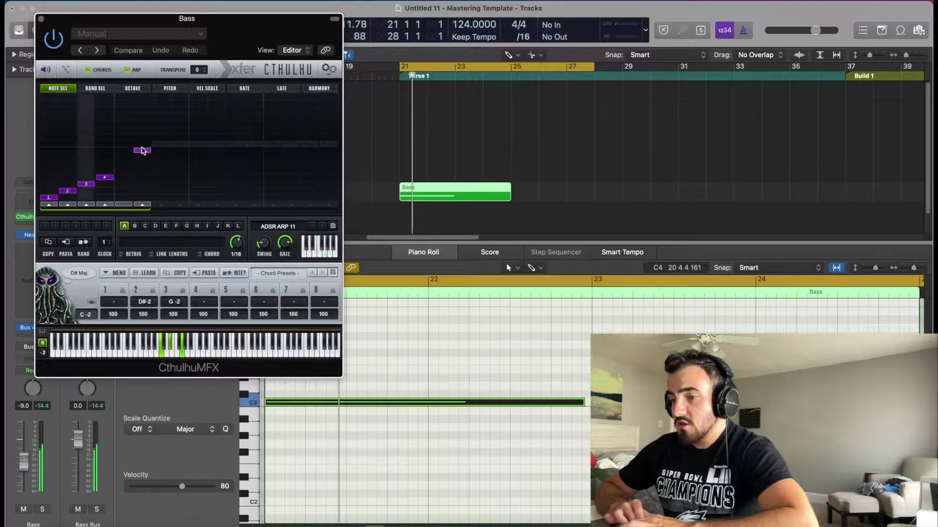
{"action": "left_click_drag", "start_coordinate": [143, 151], "coordinate": [144, 174]}
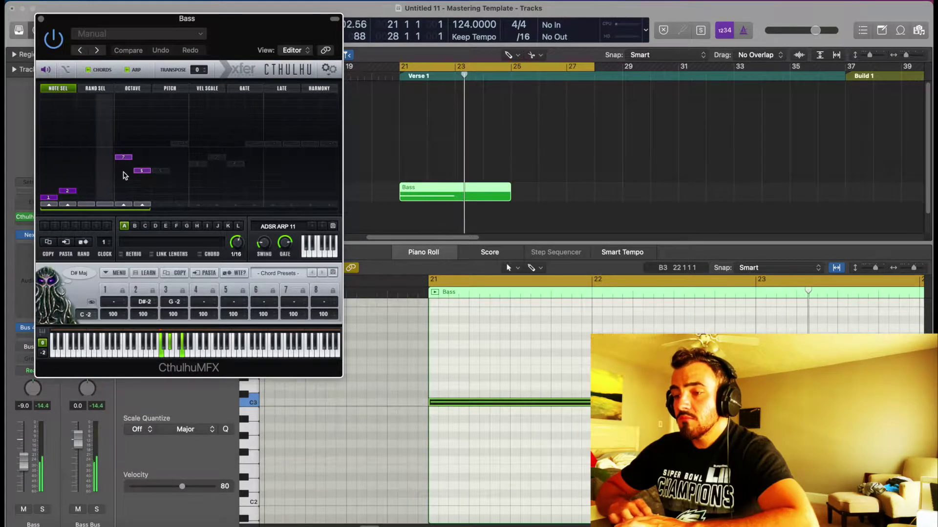
- Turn off Cthulhu's arpeggiator and load the chord preset ADSR EDM CP045 from the ADSR - M.C.A - EDM Chords set
{"action": "left_click", "coordinate": [128, 70]}
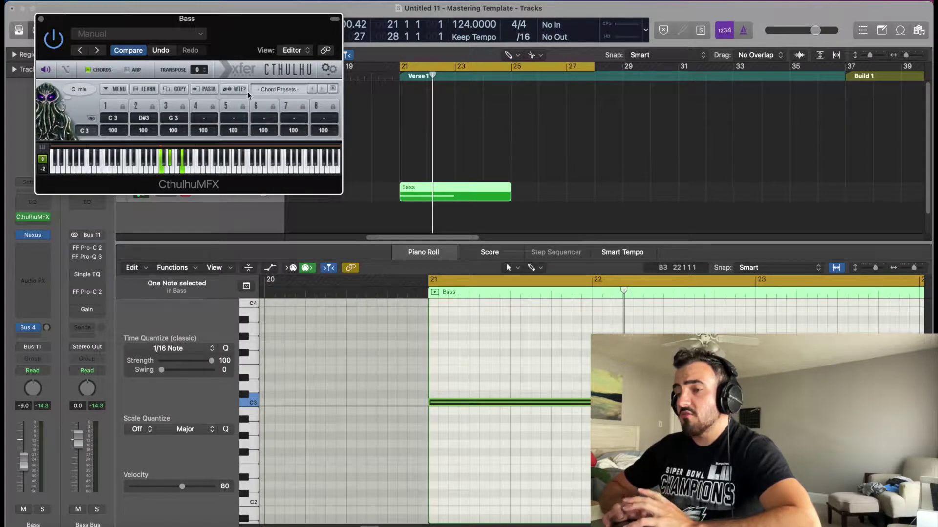
{"action": "left_click", "coordinate": [291, 91]}
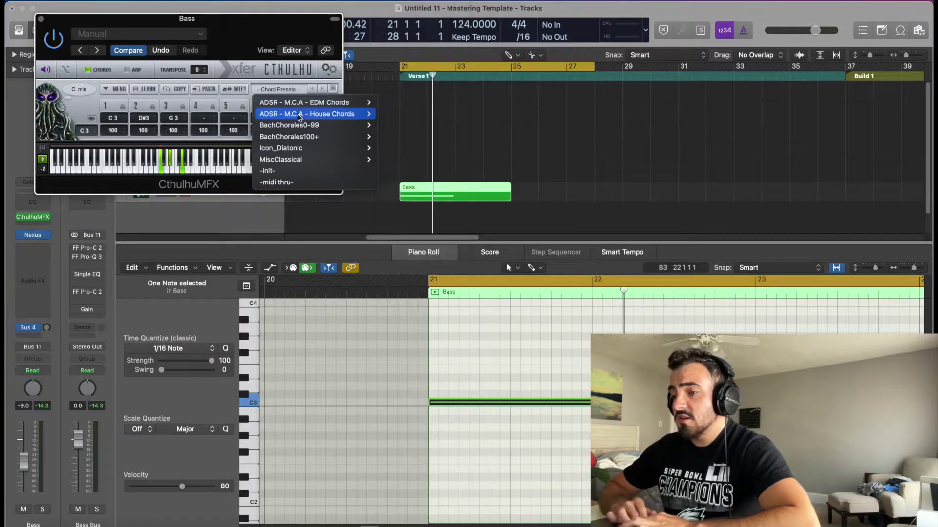
{"action": "mouse_move", "coordinate": [304, 105]}
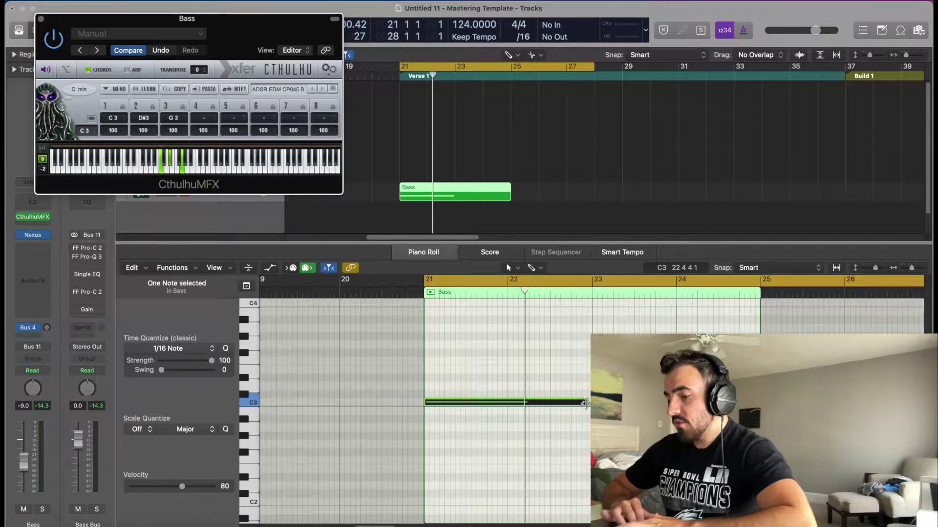
- Shorten the C3 note to about half a bar and audition its chord on G2 and back on C3
{"action": "left_click_drag", "start_coordinate": [503, 402], "coordinate": [539, 404]}
{"action": "left_click_drag", "start_coordinate": [469, 406], "coordinate": [456, 445]}
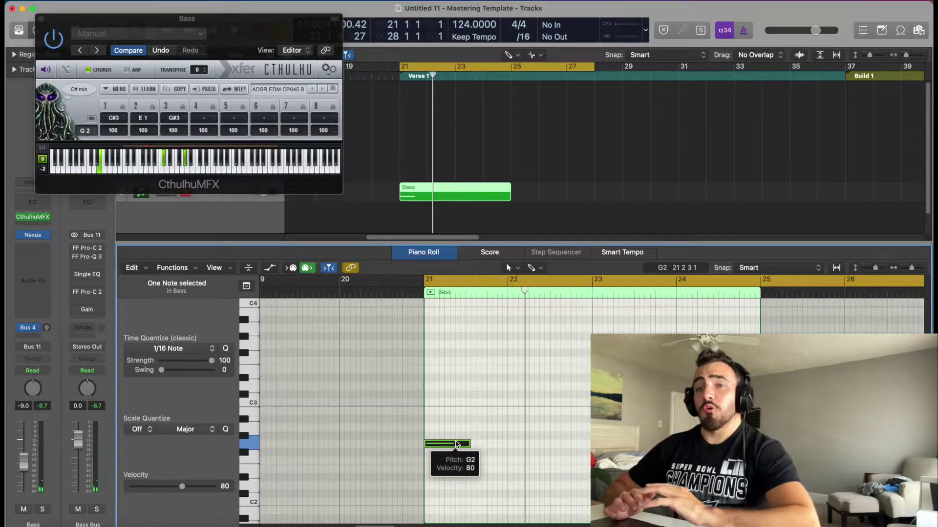
{"action": "left_click_drag", "start_coordinate": [467, 444], "coordinate": [464, 445]}
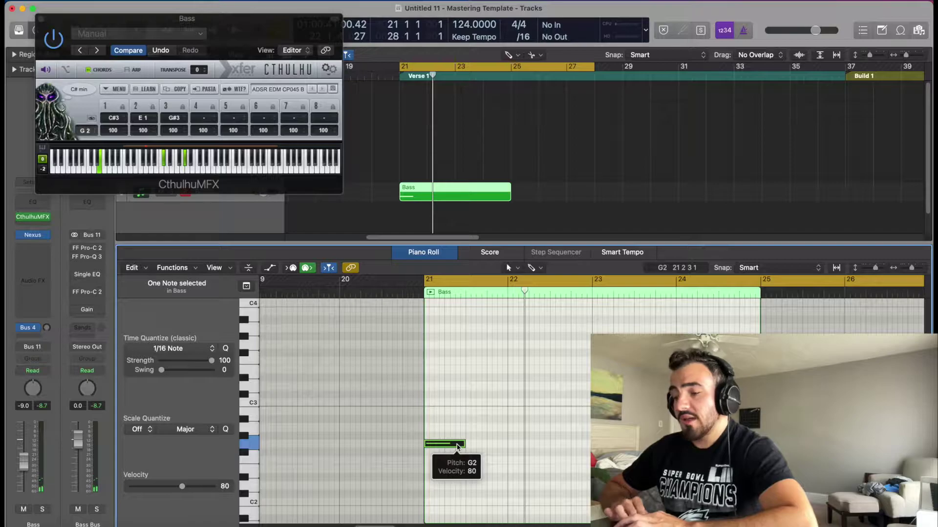
{"action": "left_click_drag", "start_coordinate": [451, 446], "coordinate": [448, 404]}
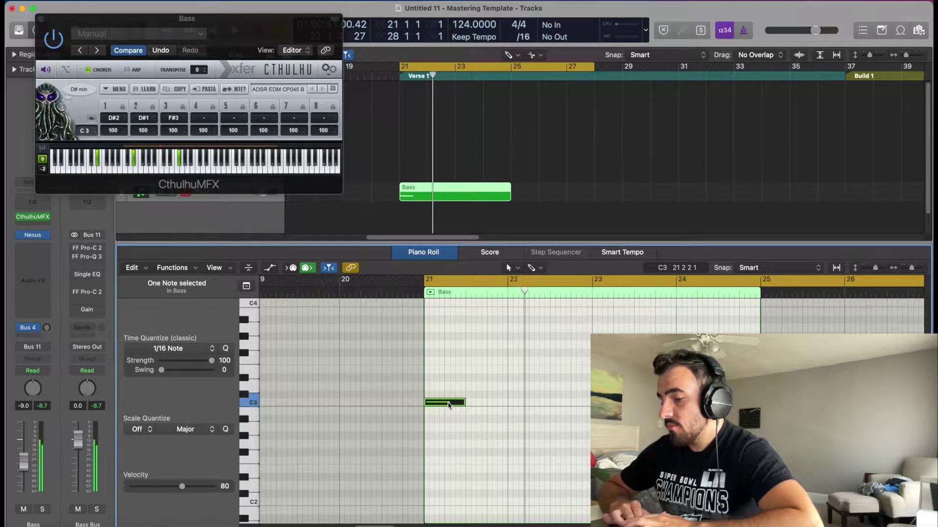
{"action": "left_click", "coordinate": [448, 404]}
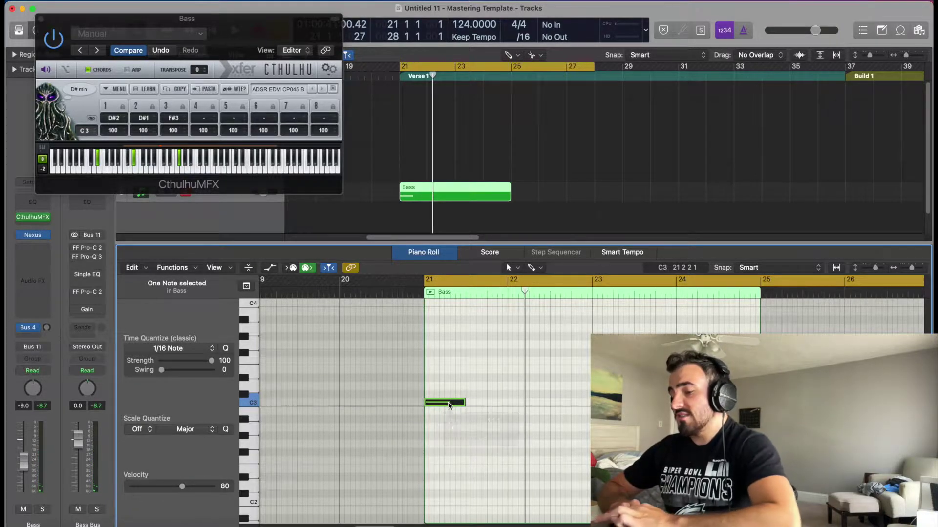
{"action": "left_click", "coordinate": [448, 405]}
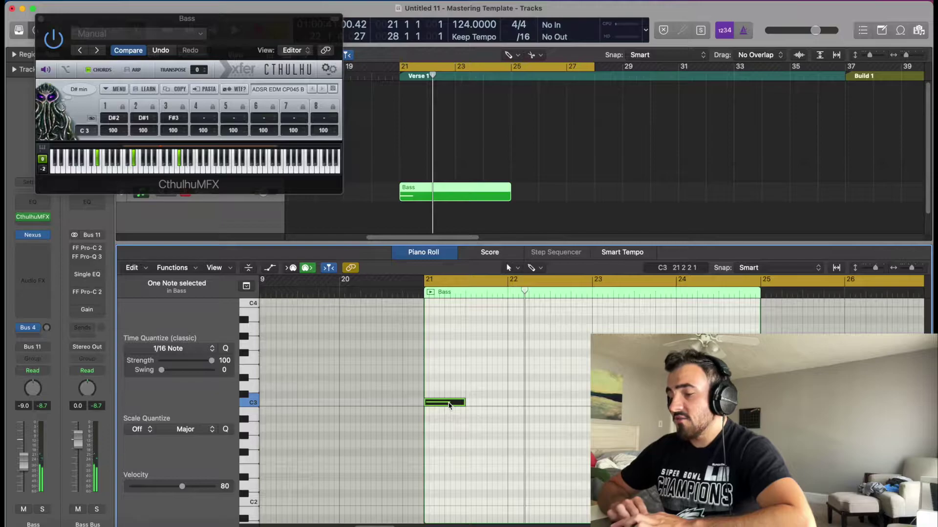
- Lay out four consecutive one-bar notes from bar 21 in the Bass region: A3, G3, F3 and B3
{"action": "left_click_drag", "start_coordinate": [464, 403], "coordinate": [539, 347]}
{"action": "left_click_drag", "start_coordinate": [539, 347], "coordinate": [623, 363]}
{"action": "left_click_drag", "start_coordinate": [623, 362], "coordinate": [707, 312]}
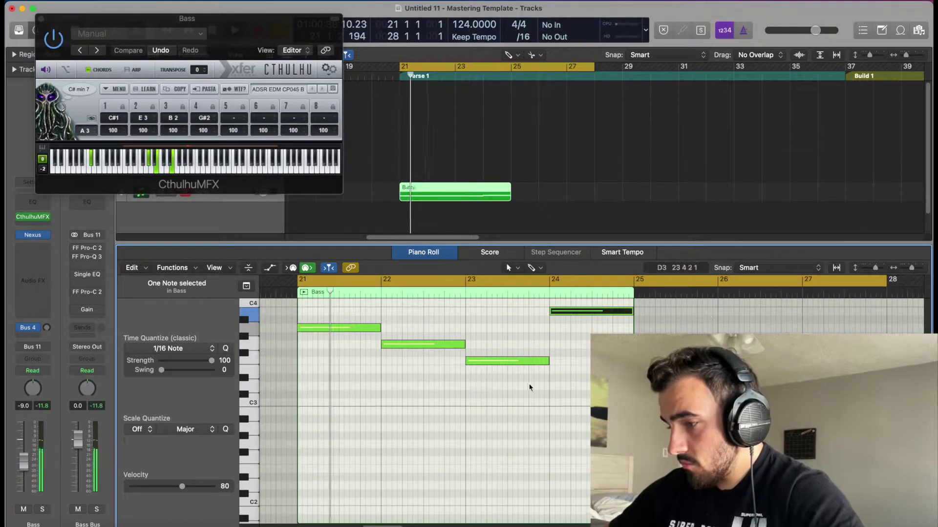
- Raise the bar 22 note to B3 and the bar 24 note to C#4
{"action": "left_click_drag", "start_coordinate": [439, 344], "coordinate": [439, 311]}
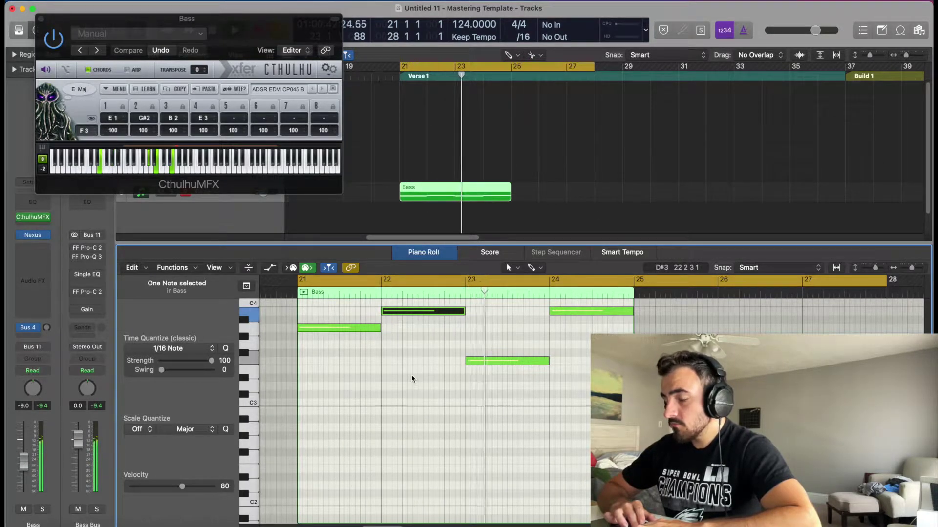
{"action": "left_click", "coordinate": [575, 312]}
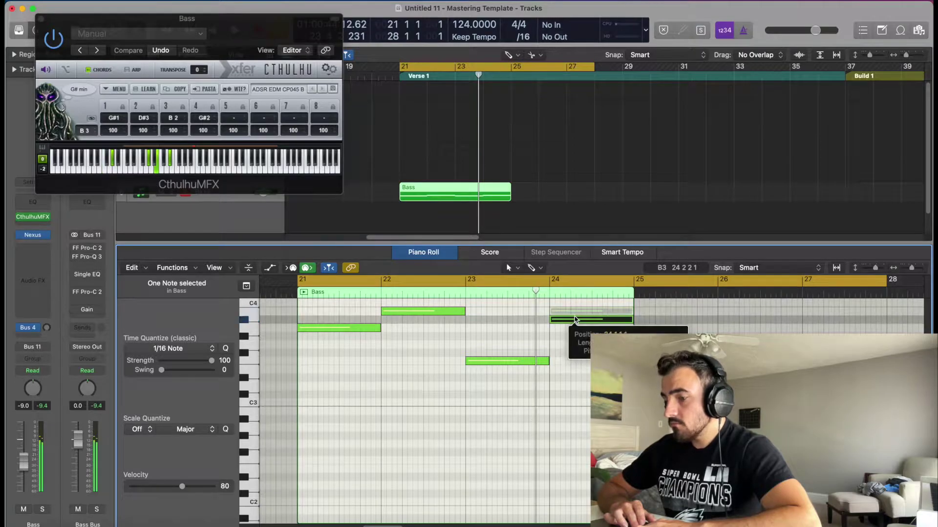
{"action": "left_click_drag", "start_coordinate": [575, 311], "coordinate": [566, 299]}
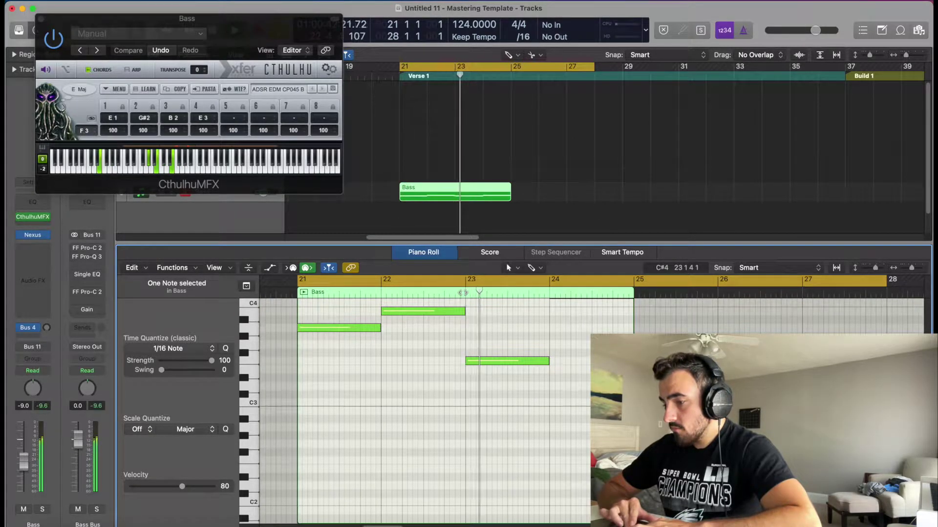
{"action": "scroll", "coordinate": [479, 329], "scroll_direction": "up", "scroll_amount": 3}
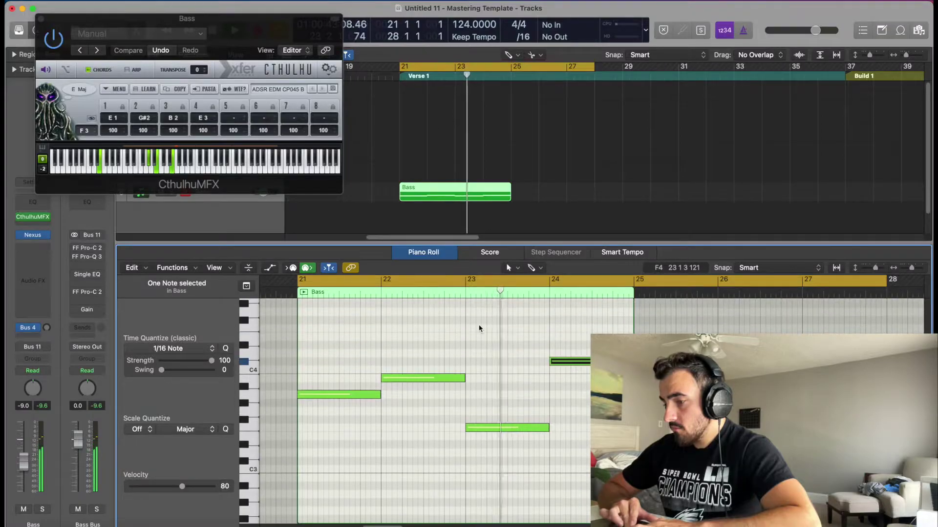
- Set the project tempo to 126 and play back the Bass region with the kick
{"action": "double_click", "coordinate": [473, 24]}
{"action": "type", "text": "1"}
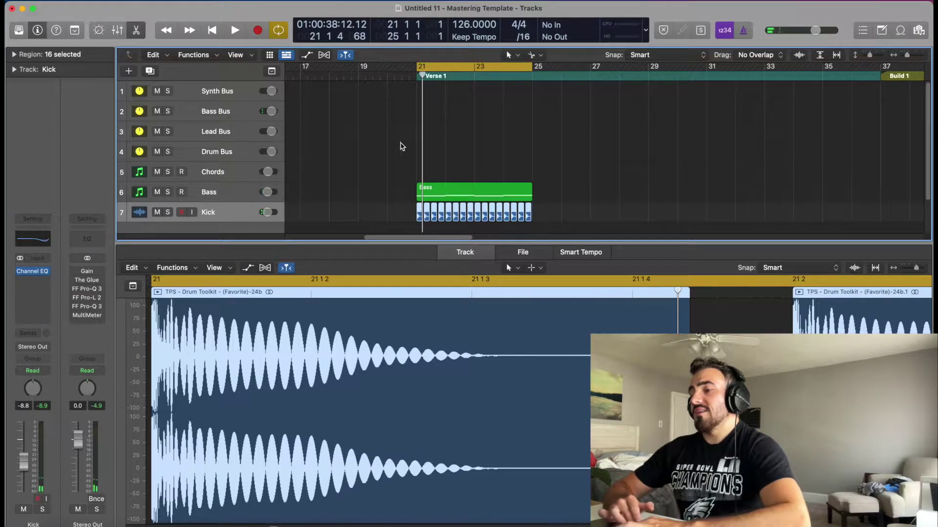
{"action": "key", "text": "space"}
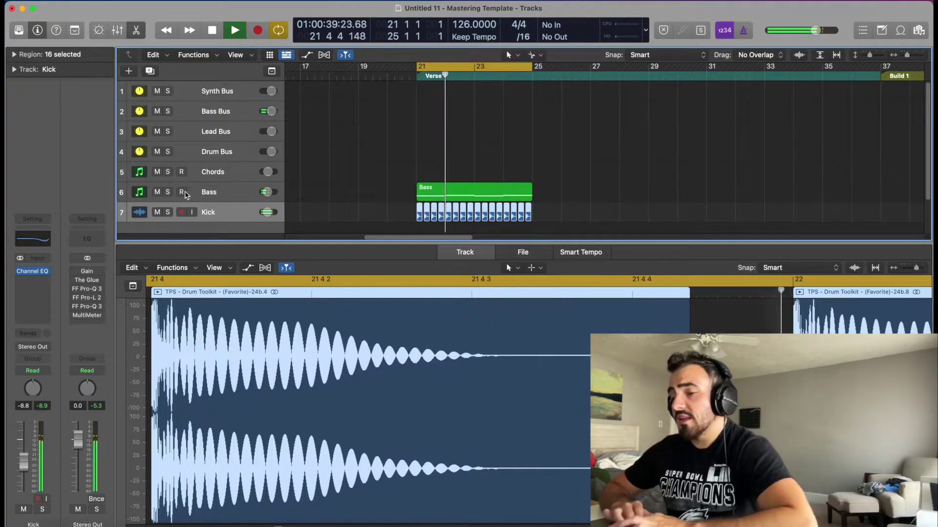
- Rename the Bass track as Chords
{"action": "double_click", "coordinate": [209, 192]}
{"action": "type", "text": "Chords"}
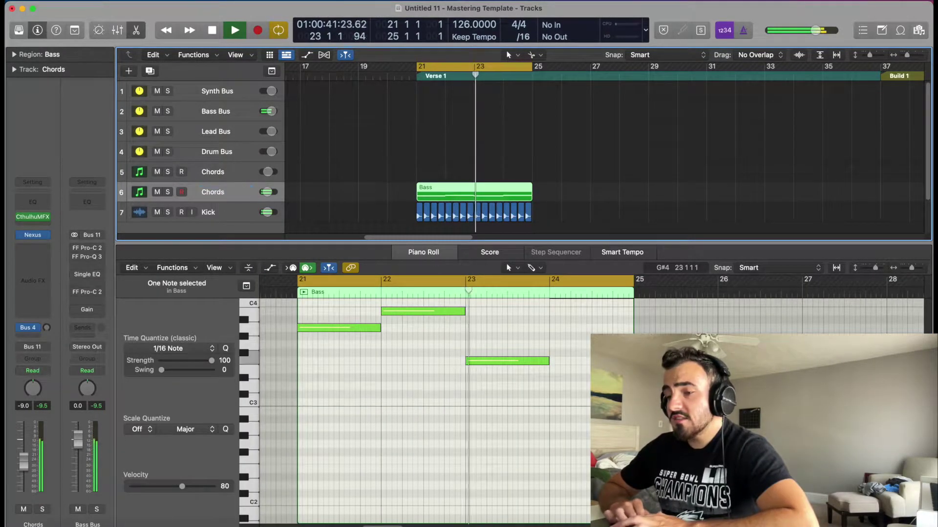
{"action": "key", "text": "Return"}
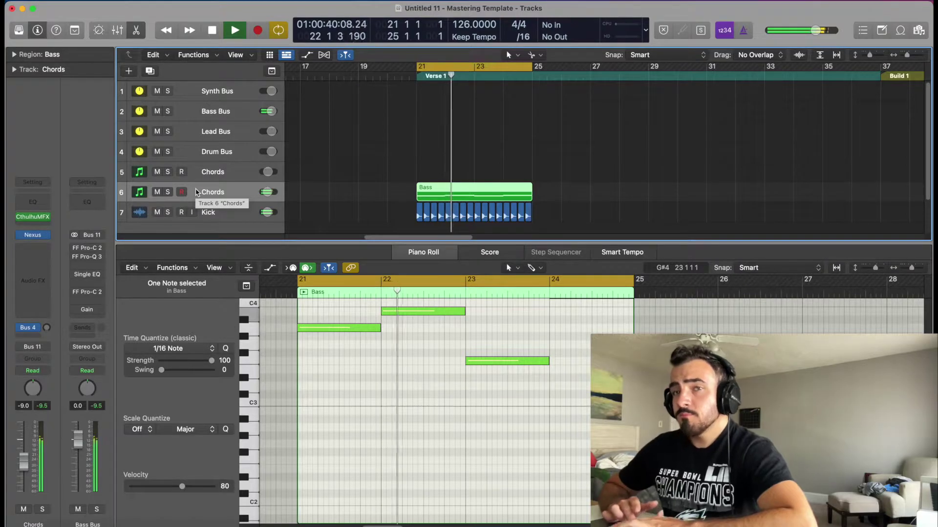
- Insert Nicky Romero's Kickstart plug-in after Nexus on track 6, listen to its effect during playback and close its window
{"action": "key", "text": "space"}
{"action": "left_click", "coordinate": [32, 248]}
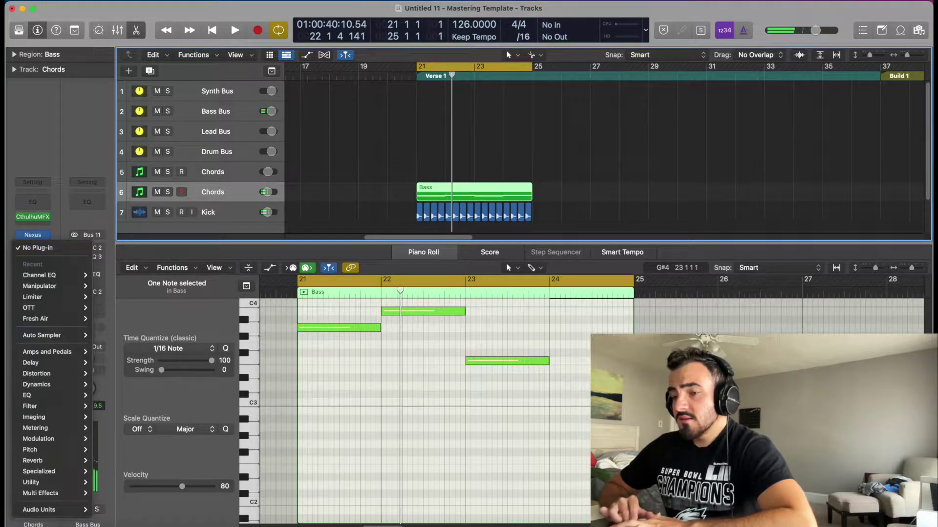
{"action": "mouse_move", "coordinate": [66, 511]}
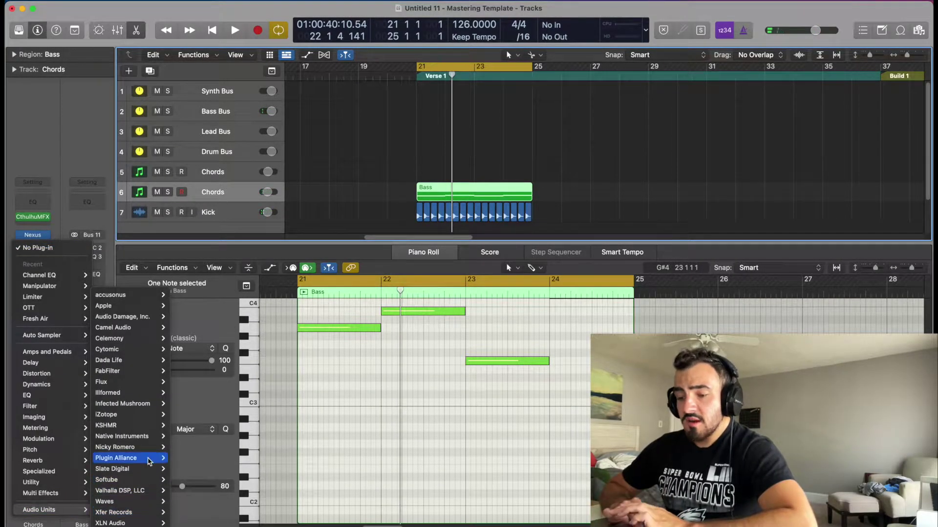
{"action": "left_click", "coordinate": [232, 448]}
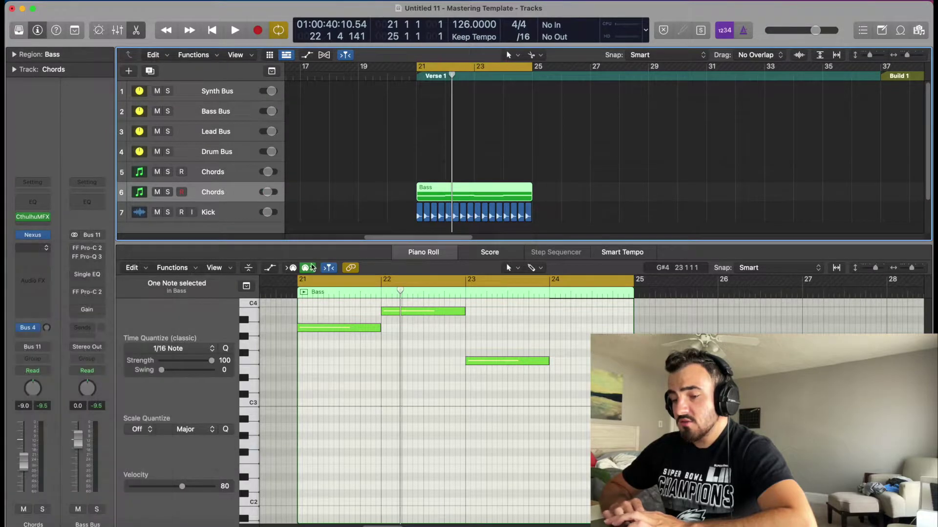
{"action": "key", "text": "space"}
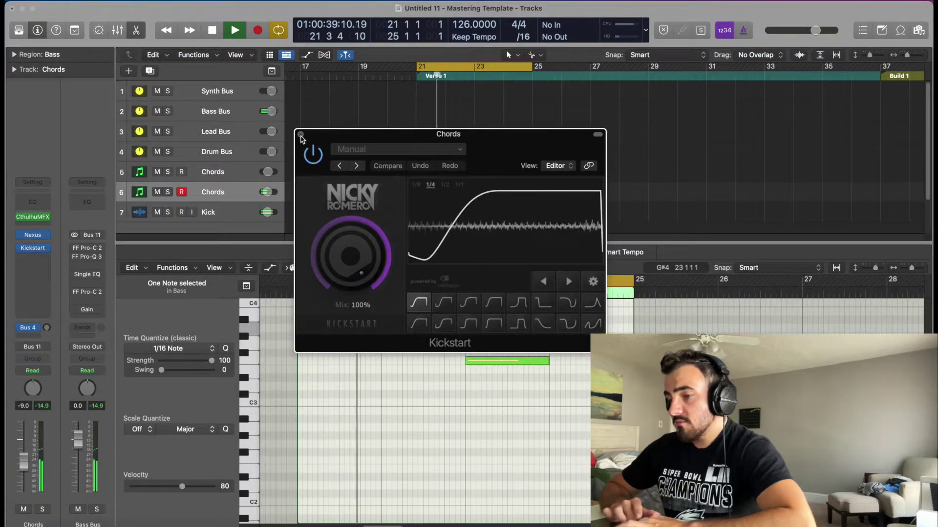
{"action": "left_click", "coordinate": [299, 134]}
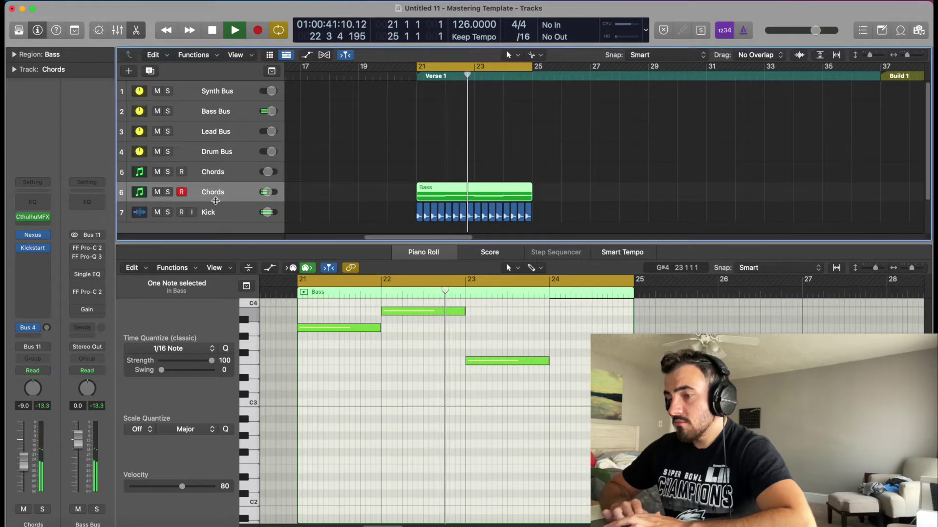
- Add a Channel EQ to track 6 with a low cut at 132 Hz and a slope of 18 dB/Oct
{"action": "left_click", "coordinate": [32, 202]}
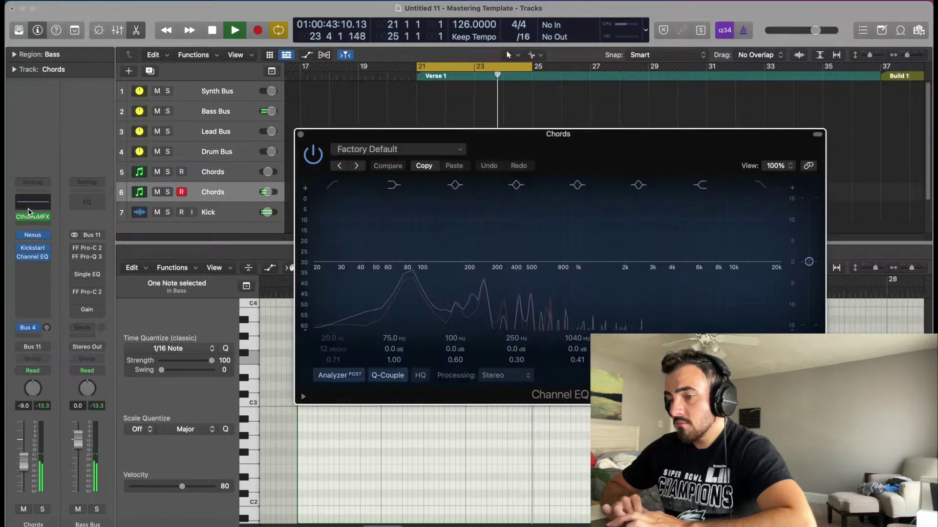
{"action": "left_click", "coordinate": [333, 185]}
{"action": "left_click_drag", "start_coordinate": [334, 263], "coordinate": [442, 273]}
{"action": "left_click_drag", "start_coordinate": [335, 351], "coordinate": [335, 337]}
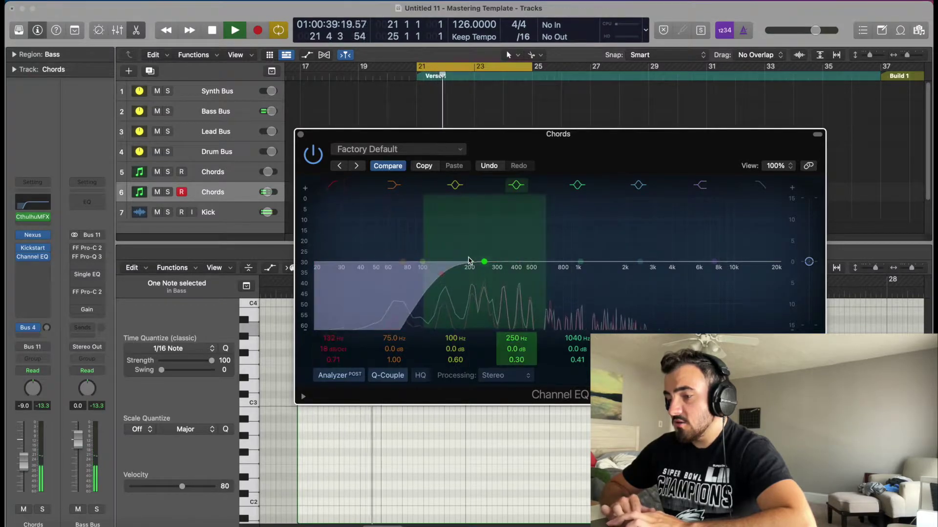
{"action": "left_click", "coordinate": [301, 135]}
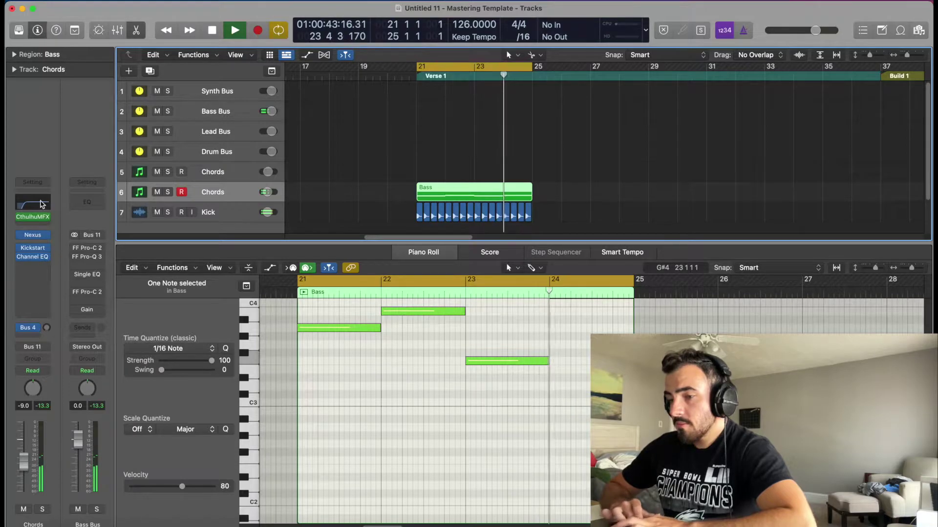
- Boost the Channel EQ's high shelf by about 4.5 dB and set its low cut to 101 Hz
{"action": "left_click", "coordinate": [42, 204]}
{"action": "left_click_drag", "start_coordinate": [711, 264], "coordinate": [637, 253]}
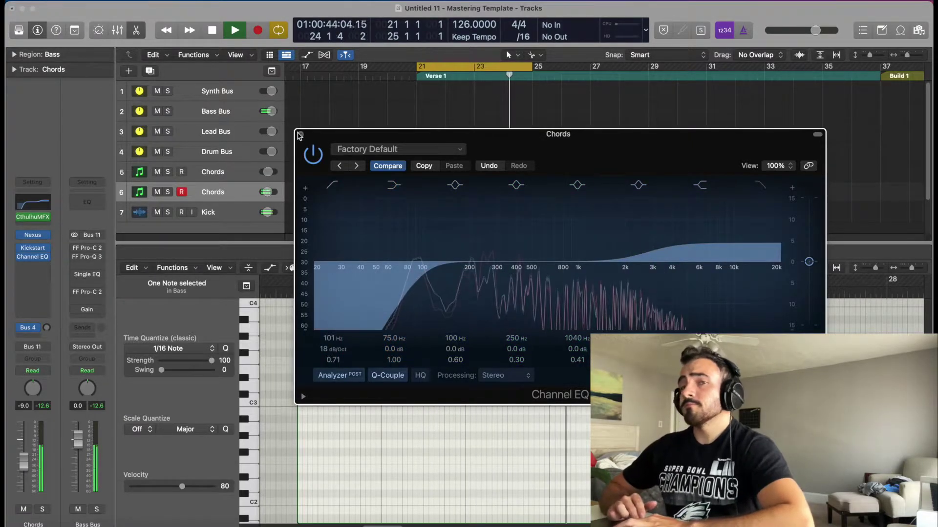
{"action": "left_click", "coordinate": [300, 136]}
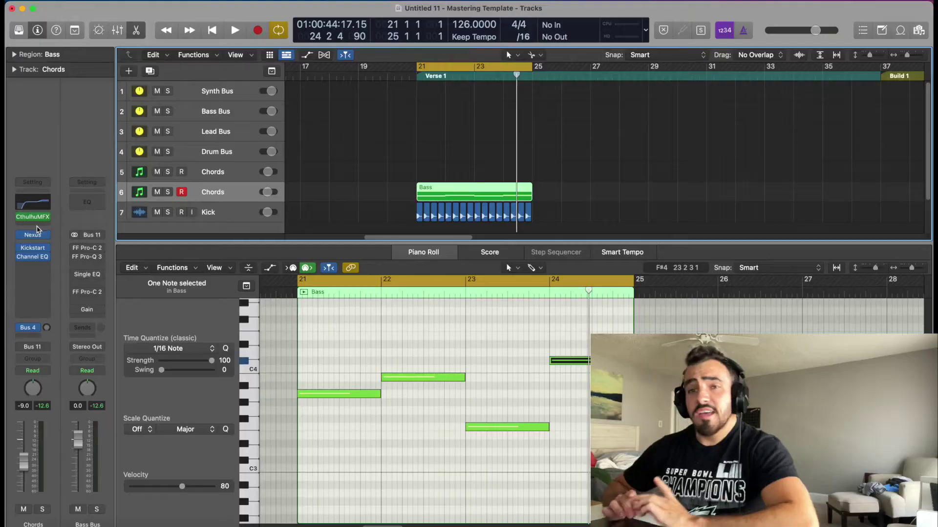
- Insert the MIDI FX Freeze plug-in below Cthulhu on track 6 and move its window clear of the track area
{"action": "left_click", "coordinate": [37, 228]}
{"action": "mouse_move", "coordinate": [53, 343]}
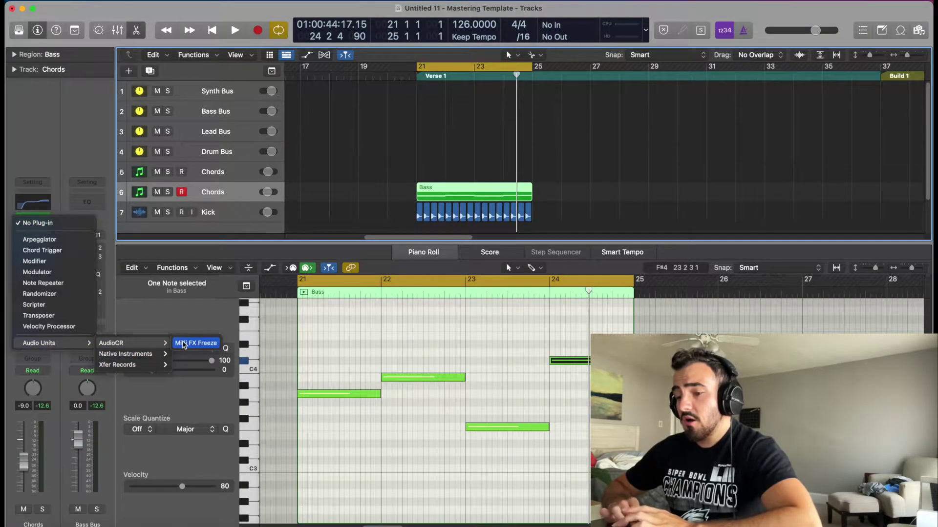
{"action": "left_click", "coordinate": [183, 344]}
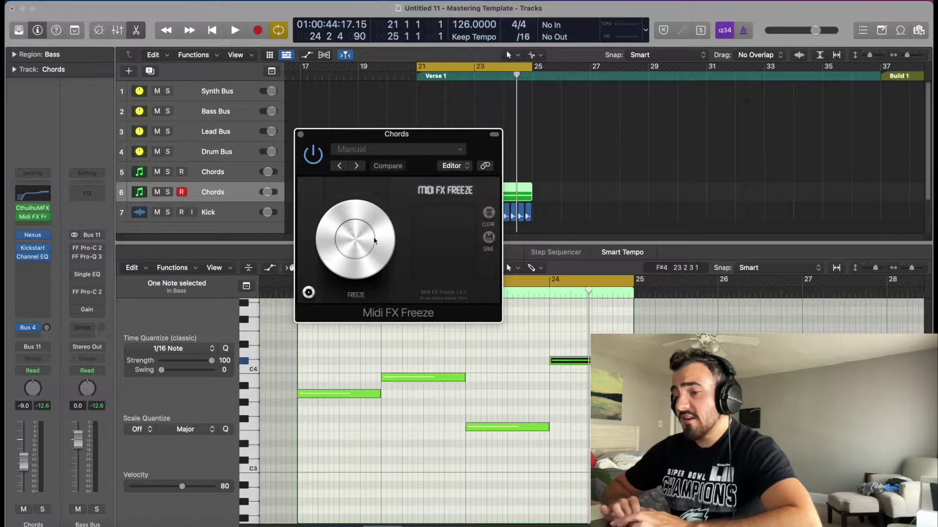
{"action": "left_click_drag", "start_coordinate": [372, 136], "coordinate": [356, 285]}
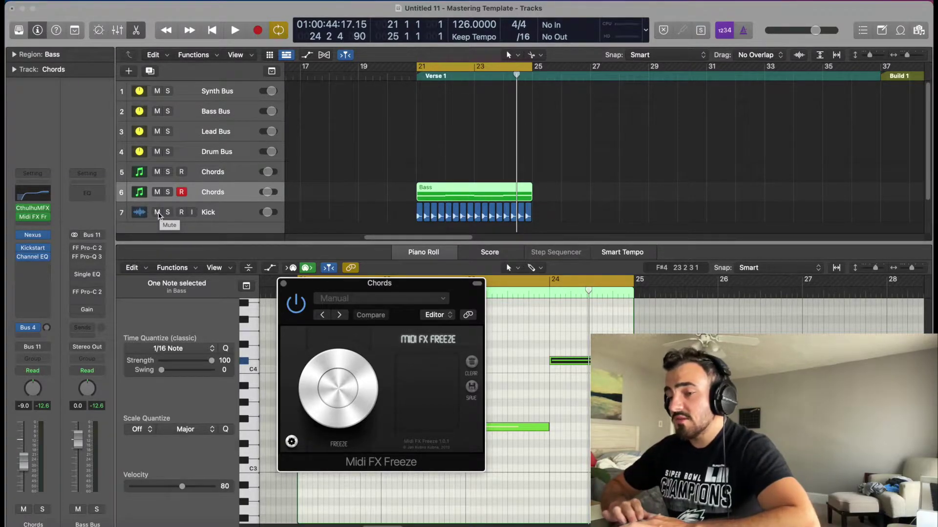
- Mute the Kick track, capture Cthulhu's four-bar chord output with MIDI FX Freeze during playback and turn off the cycle
{"action": "left_click", "coordinate": [158, 213]}
{"action": "key", "text": "space"}
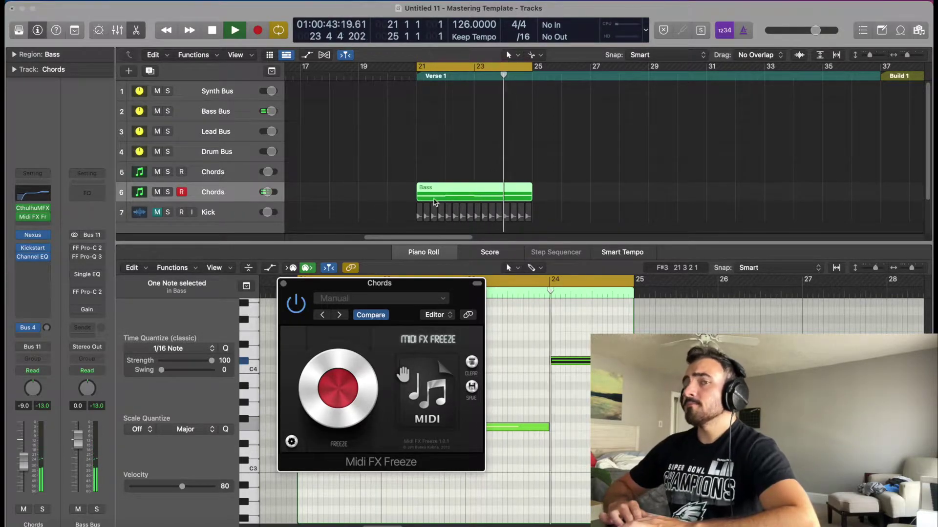
{"action": "left_click", "coordinate": [460, 70]}
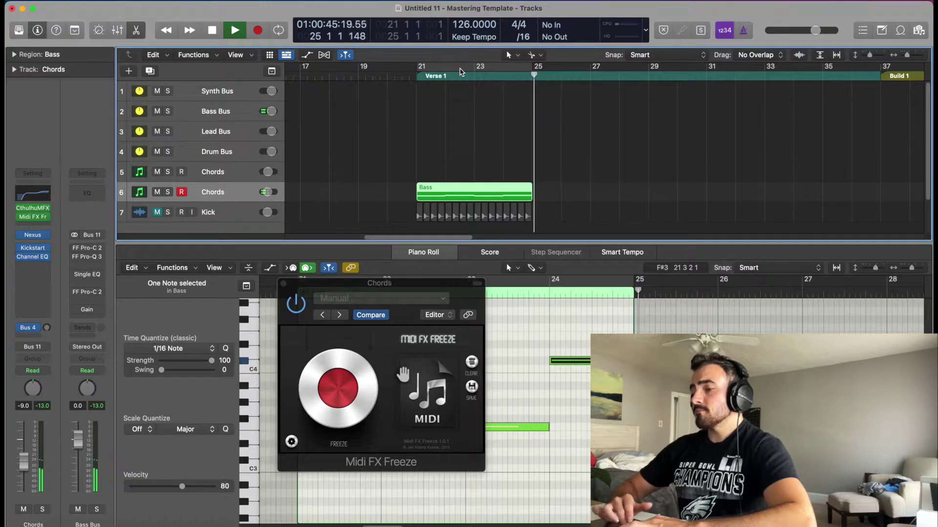
- Replace track 6's Bass region with the captured MIDI at bar 21, bypassing both MIDI effects, and re-enable the cycle over bars 21–25
{"action": "left_click_drag", "start_coordinate": [427, 401], "coordinate": [426, 222]}
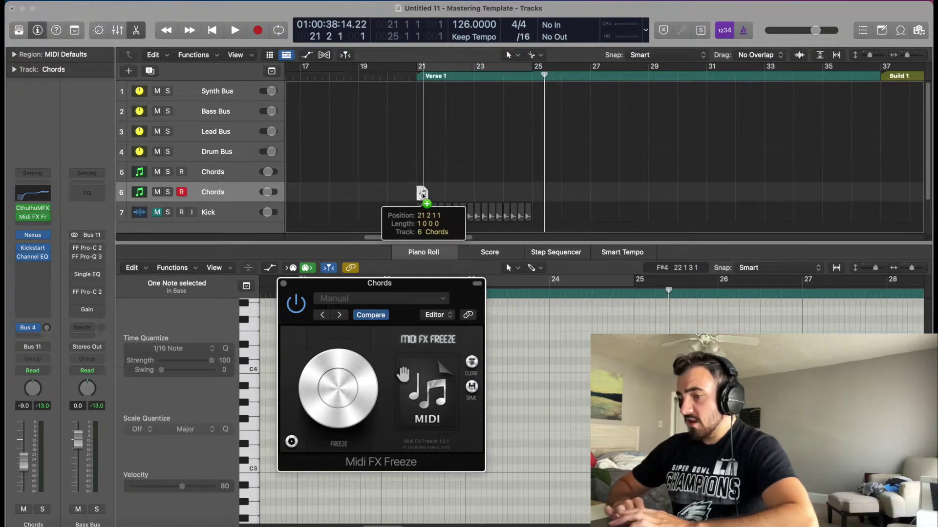
{"action": "left_click_drag", "start_coordinate": [422, 194], "coordinate": [422, 194]}
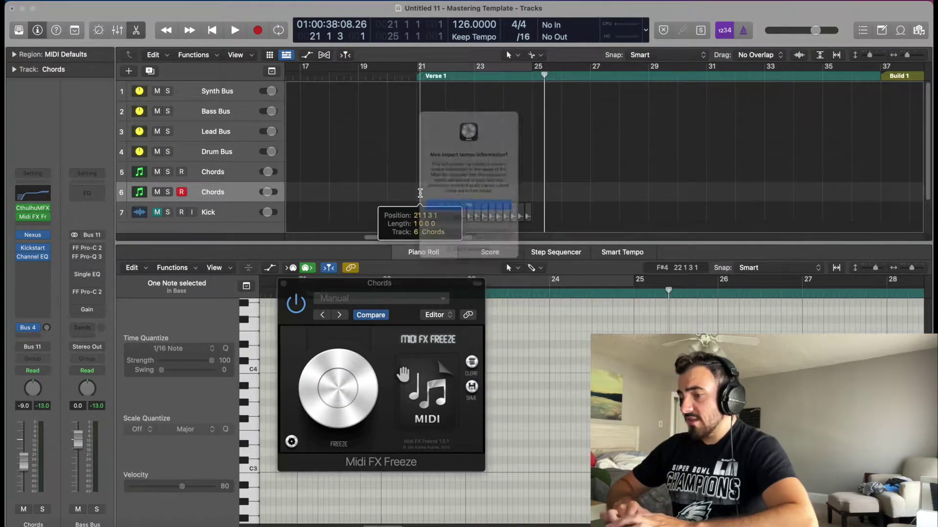
{"action": "key", "text": "Return"}
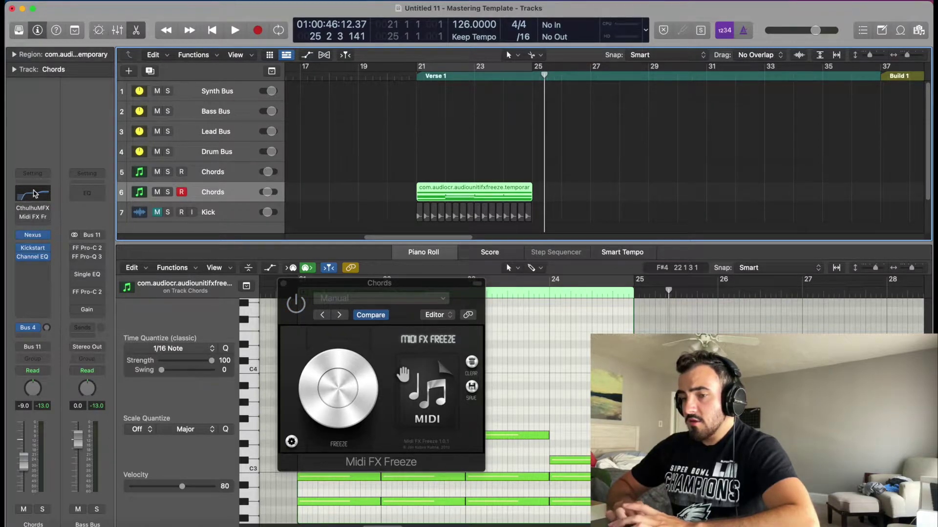
{"action": "left_click_drag", "start_coordinate": [417, 68], "coordinate": [537, 68]}
{"action": "left_click", "coordinate": [284, 282]}
{"action": "left_click", "coordinate": [284, 282]}
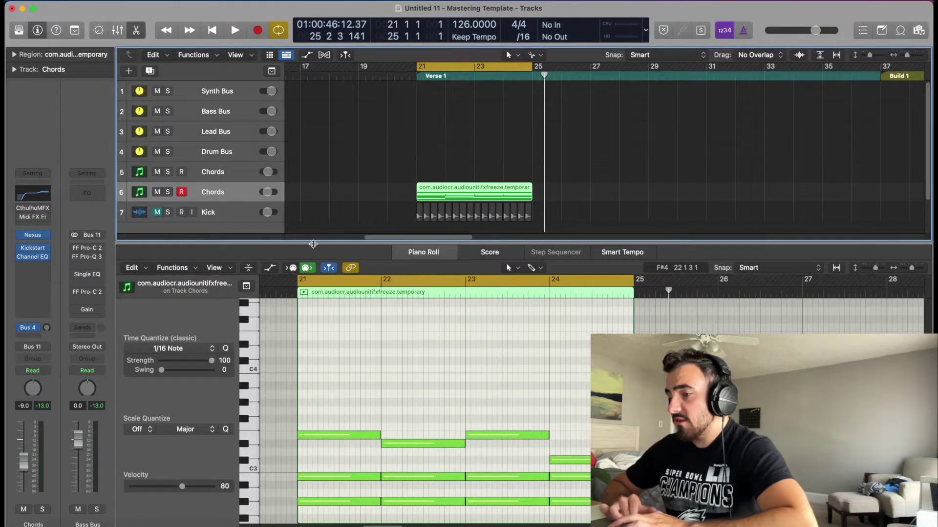
- Enlarge the piano roll and copy the highest note of all four chords up four semitones, checking by playback
{"action": "left_click_drag", "start_coordinate": [440, 242], "coordinate": [440, 91]}
{"action": "scroll", "coordinate": [389, 323], "scroll_direction": "down", "scroll_amount": 3}
{"action": "scroll", "coordinate": [389, 324], "scroll_direction": "up", "scroll_amount": 1}
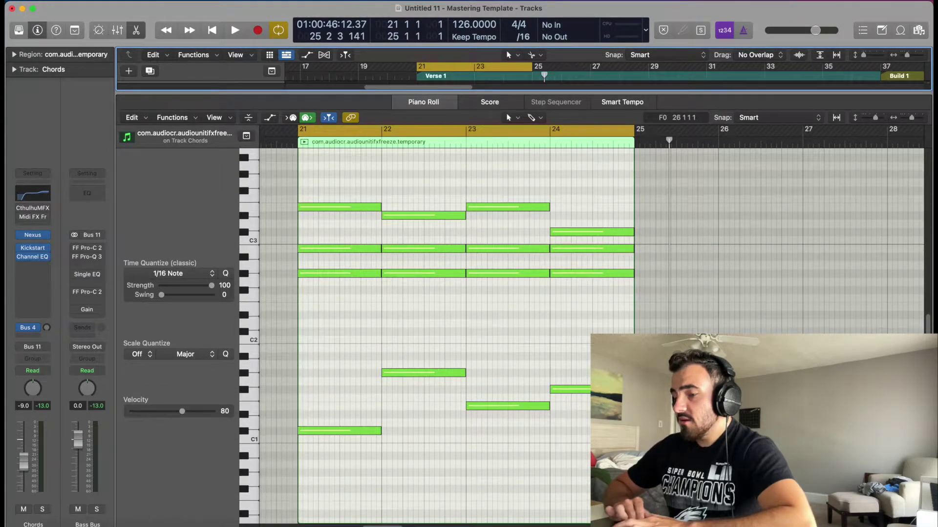
{"action": "key", "text": "space"}
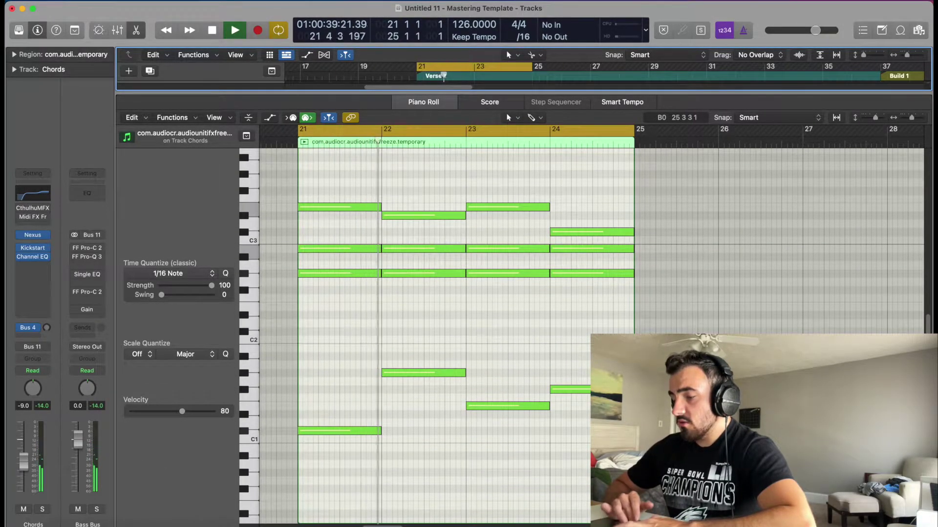
{"action": "scroll", "coordinate": [439, 332], "scroll_direction": "up", "scroll_amount": 10}
{"action": "key", "text": "space"}
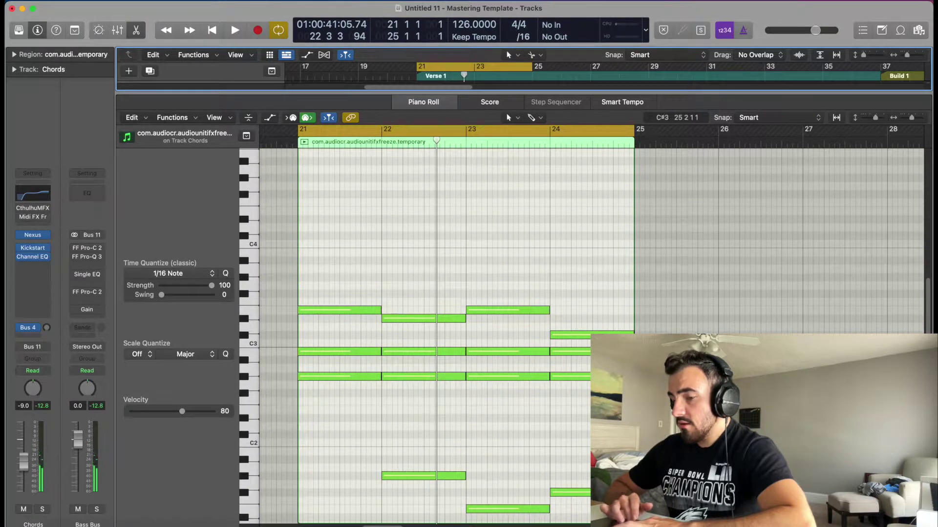
{"action": "left_click_drag", "start_coordinate": [650, 335], "coordinate": [334, 282]}
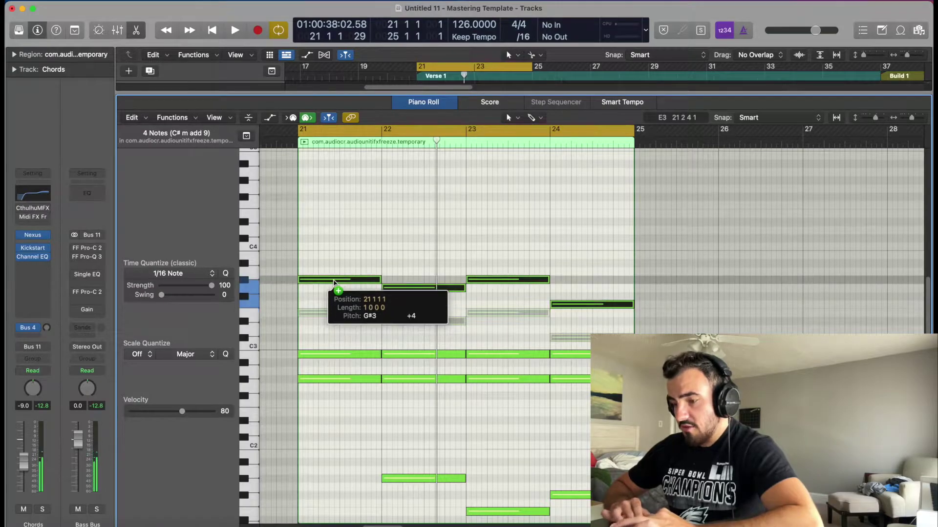
{"action": "key", "text": "space"}
{"action": "key", "text": "space"}
- Move the top note of bar 22 up to B3 and listen to the chords
{"action": "left_click", "coordinate": [407, 297]}
{"action": "left_click", "coordinate": [406, 288]}
{"action": "left_click_drag", "start_coordinate": [406, 289], "coordinate": [405, 257]}
{"action": "key", "text": "space"}
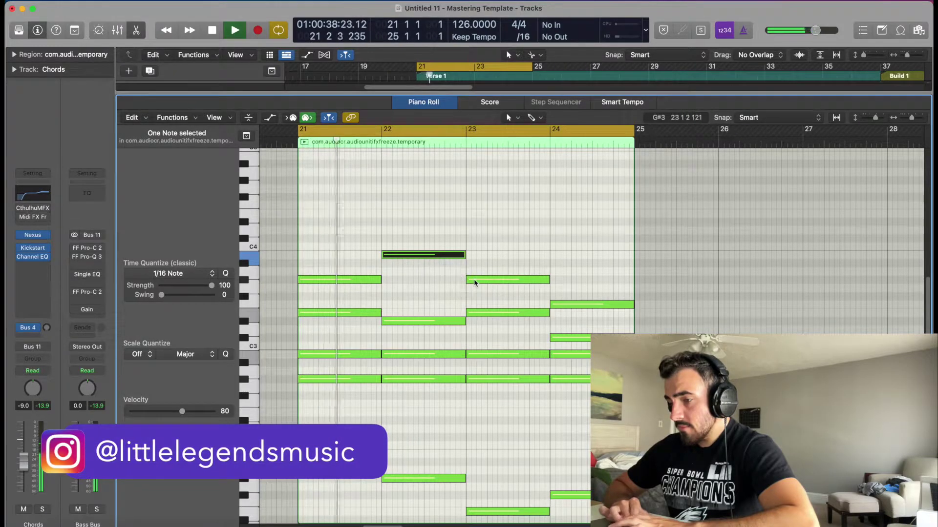
{"action": "key", "text": "space"}
- Move the top note of bar 23 up to B3 and loop bars 23–25 to listen to it
{"action": "left_click", "coordinate": [509, 282]}
{"action": "left_click_drag", "start_coordinate": [508, 282], "coordinate": [510, 255]}
{"action": "left_click_drag", "start_coordinate": [477, 136], "coordinate": [630, 137]}
{"action": "key", "text": "space"}
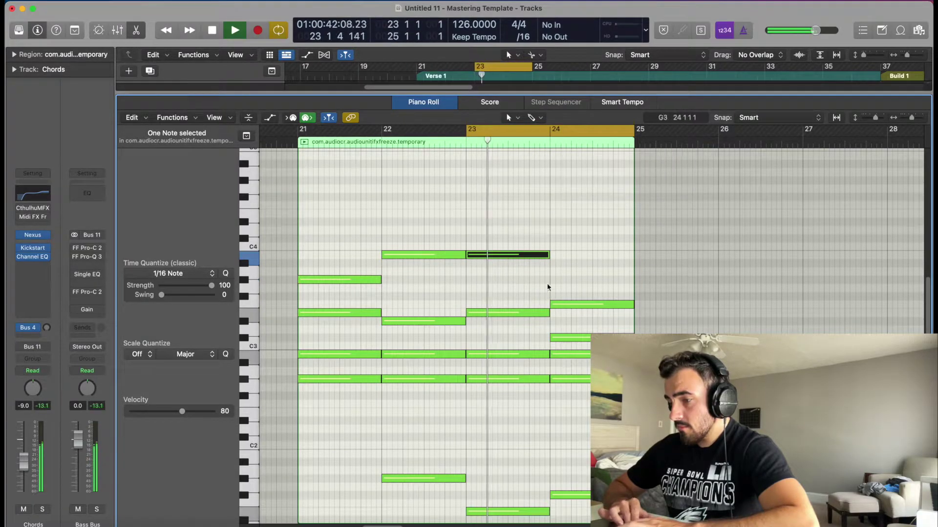
{"action": "key", "text": "space"}
- Add a short C#4 note at the end of bar 23 and move bar 24's top note up to A#3
{"action": "left_click_drag", "start_coordinate": [470, 255], "coordinate": [534, 237]}
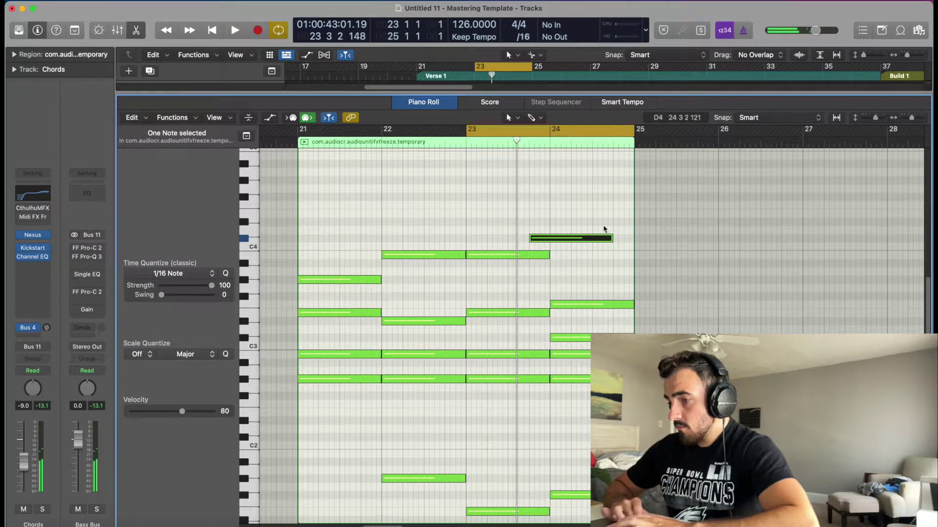
{"action": "left_click_drag", "start_coordinate": [610, 241], "coordinate": [550, 240]}
{"action": "left_click_drag", "start_coordinate": [567, 305], "coordinate": [566, 264]}
{"action": "key", "text": "space"}
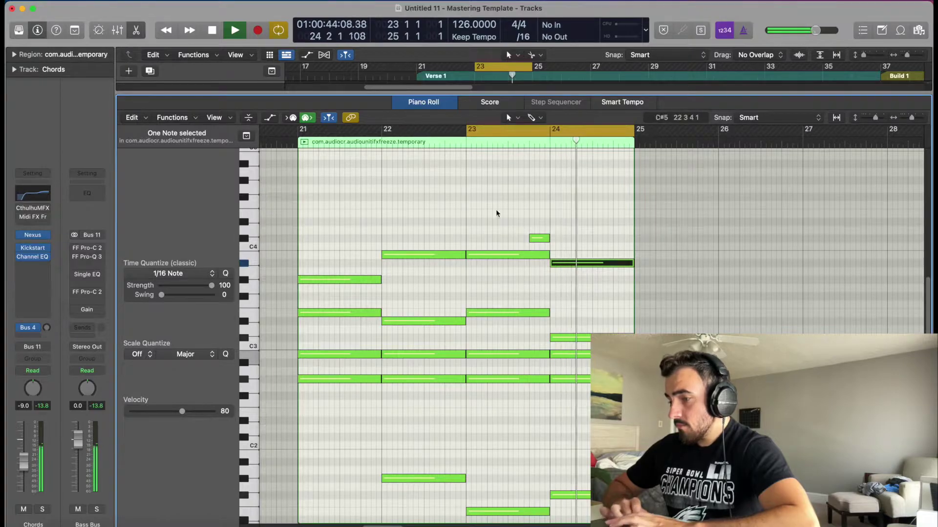
{"action": "key", "text": "space"}
- Audition bar 24's chord notes, try its bass note at G#1 during playback and return it to F#1
{"action": "left_click_drag", "start_coordinate": [578, 266], "coordinate": [577, 337]}
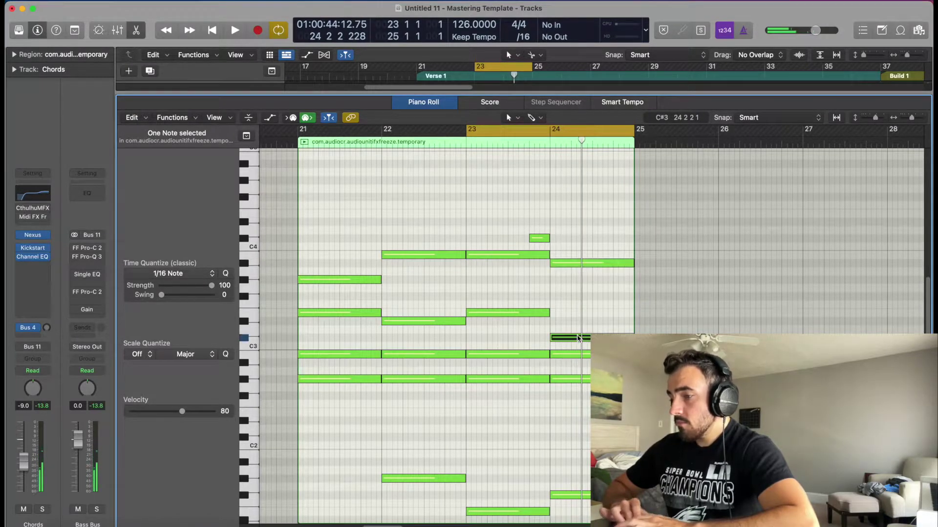
{"action": "left_click", "coordinate": [577, 356]}
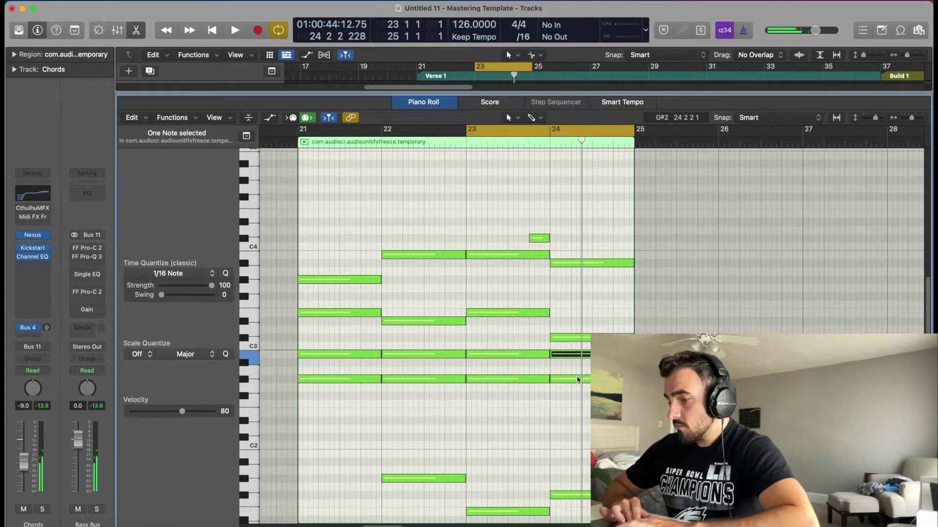
{"action": "scroll", "coordinate": [577, 379], "scroll_direction": "down", "scroll_amount": 4}
{"action": "left_click_drag", "start_coordinate": [578, 379], "coordinate": [582, 410]}
{"action": "key", "text": "space"}
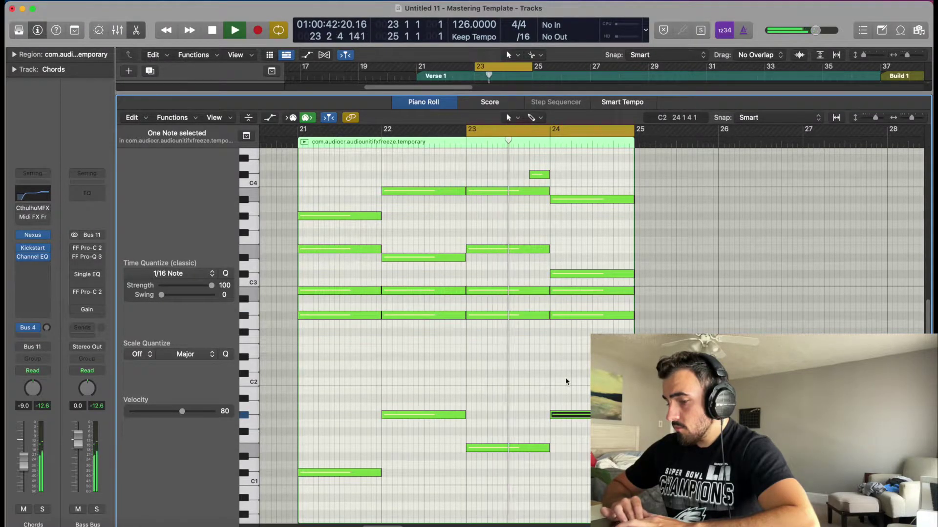
{"action": "key", "text": "space"}
{"action": "left_click_drag", "start_coordinate": [577, 415], "coordinate": [579, 434]}
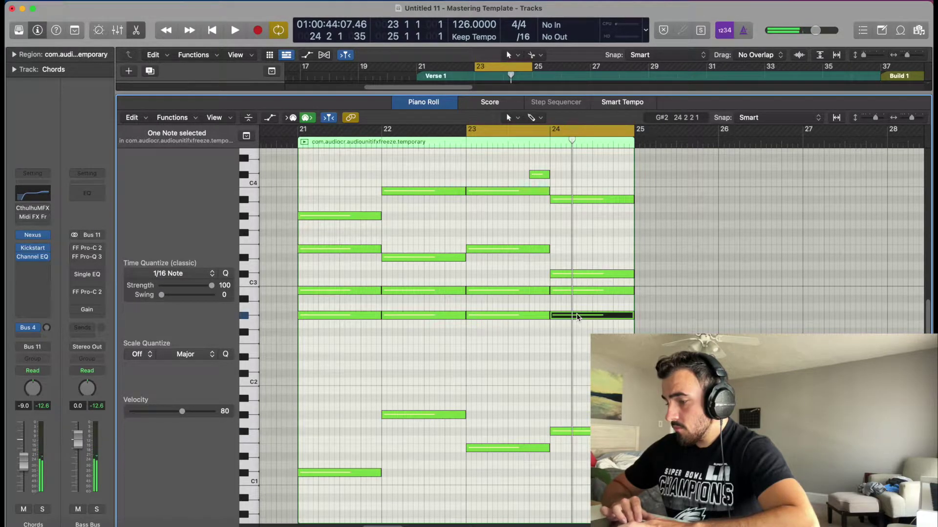
- Move bar 24's G#2 note up to A#2 and delete its B2 note, checking the loop
{"action": "left_click_drag", "start_coordinate": [576, 315], "coordinate": [573, 300]}
{"action": "key", "text": "space"}
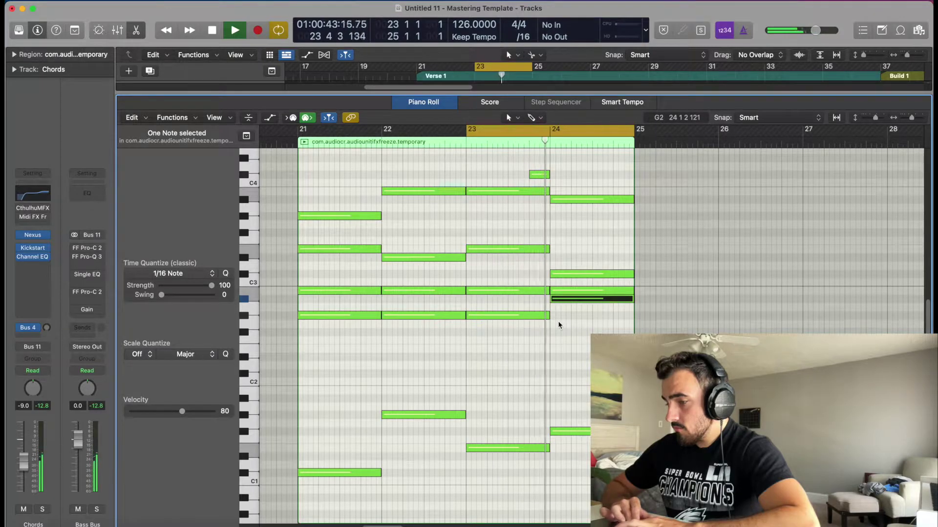
{"action": "key", "text": "space"}
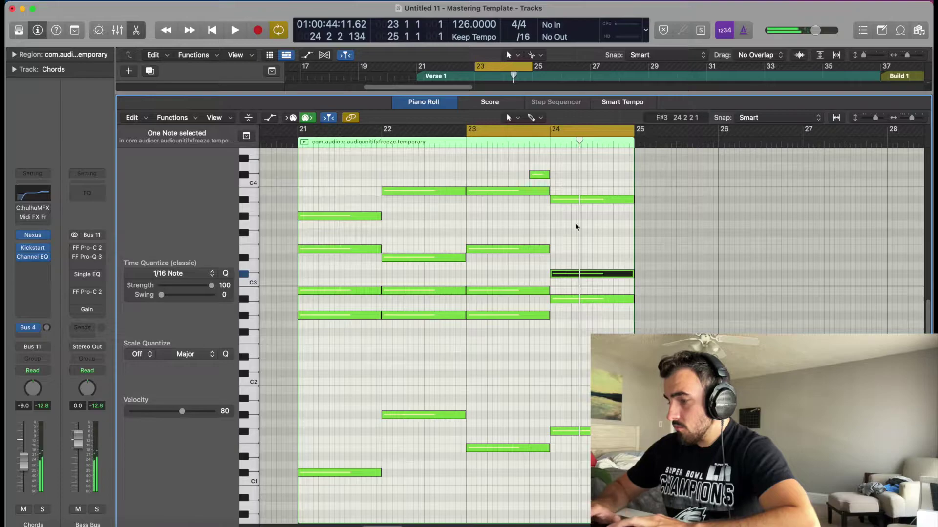
- Move bar 24's C#3 note up to F#3, listen to the result and extend the cycle back to bars 21–25
{"action": "left_click_drag", "start_coordinate": [578, 272], "coordinate": [577, 239]}
{"action": "key", "text": "space"}
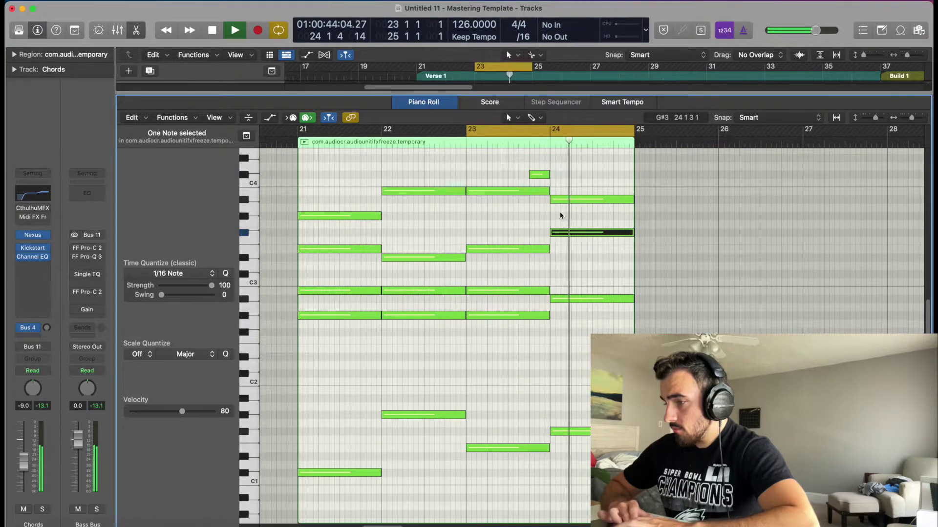
{"action": "key", "text": "space"}
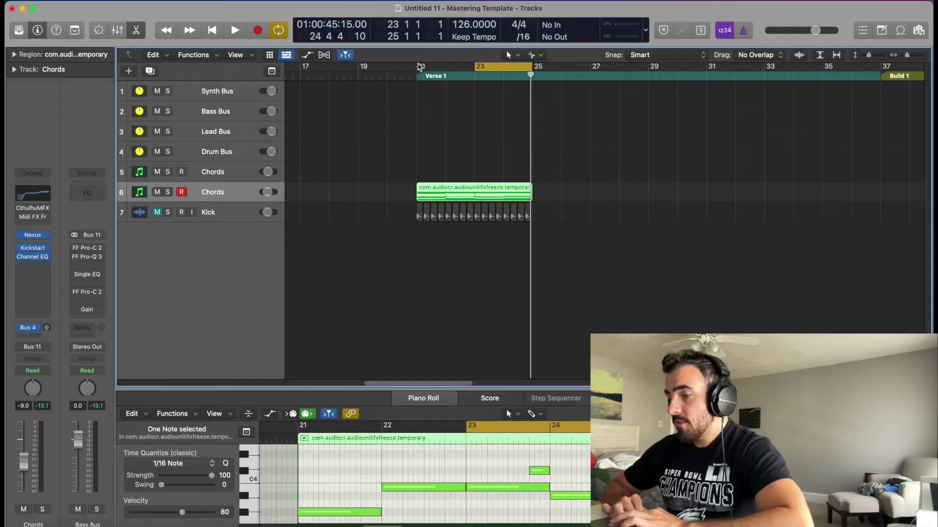
{"action": "left_click_drag", "start_coordinate": [418, 67], "coordinate": [418, 67]}
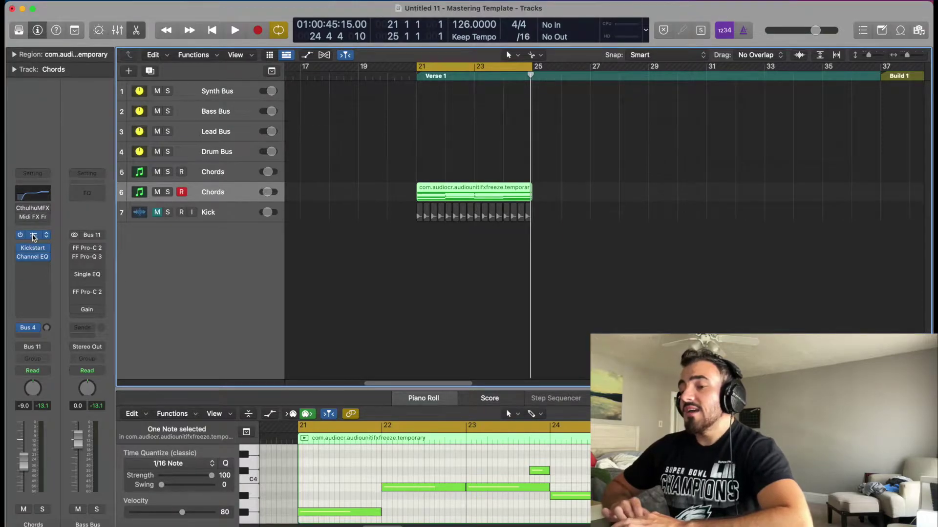
- Open Nexus on the Chords track, clear its piano search and show the Sequence presets of the Feel Good House folder
{"action": "left_click", "coordinate": [34, 237]}
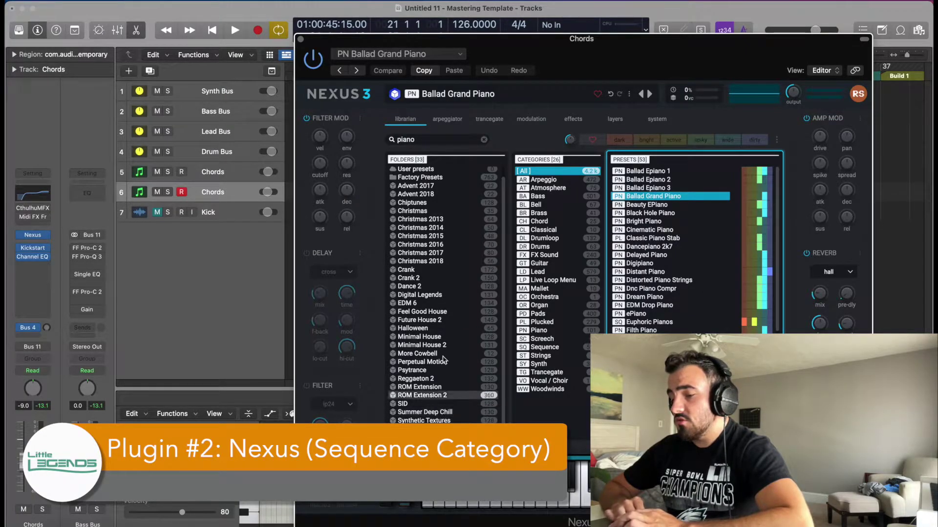
{"action": "left_click", "coordinate": [440, 312]}
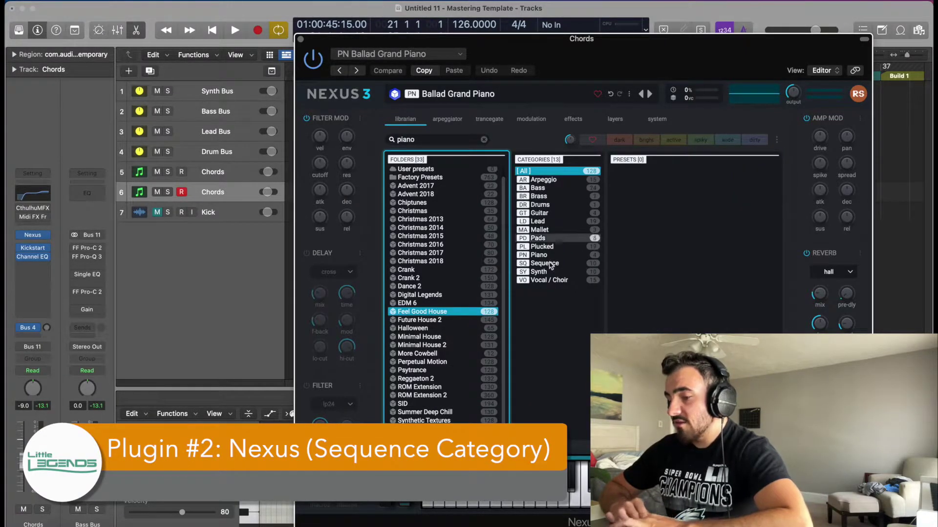
{"action": "left_click", "coordinate": [543, 264]}
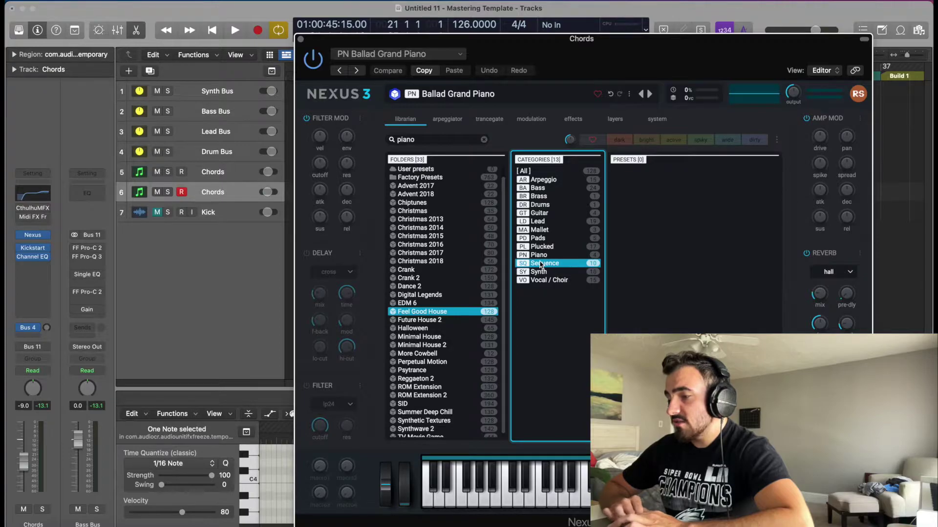
{"action": "left_click", "coordinate": [483, 141]}
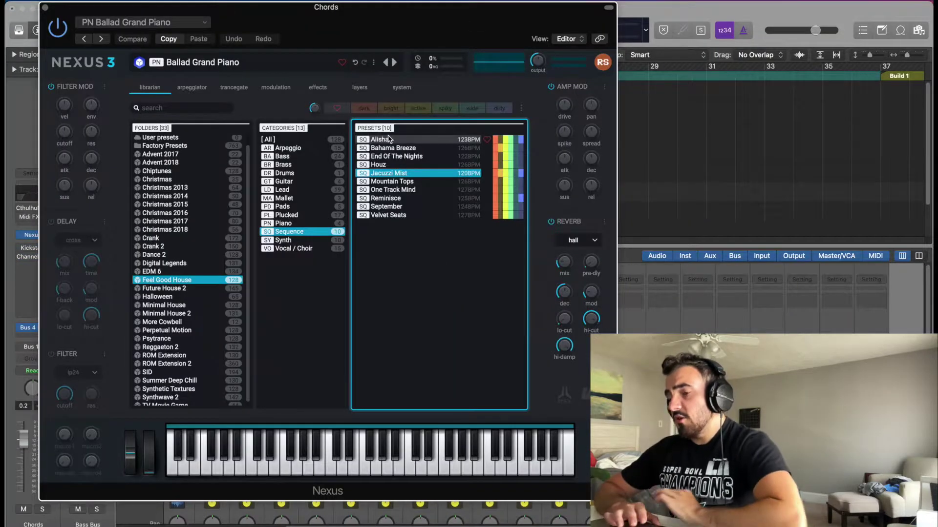
- Audition the sequence presets Bahama Breeze, End Of The Nights, Houz and Jacuzzi Mist, and return to Bahama Breeze
{"action": "left_click", "coordinate": [413, 147]}
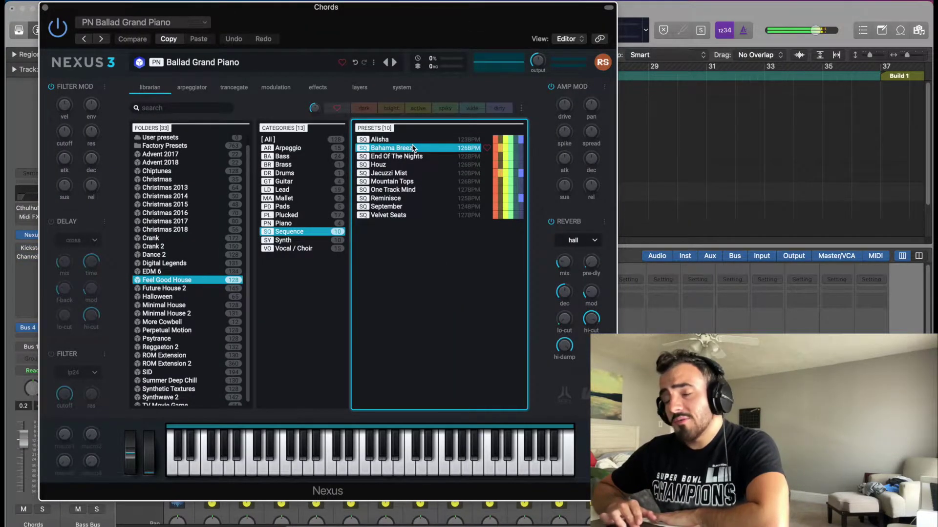
{"action": "left_click", "coordinate": [412, 157]}
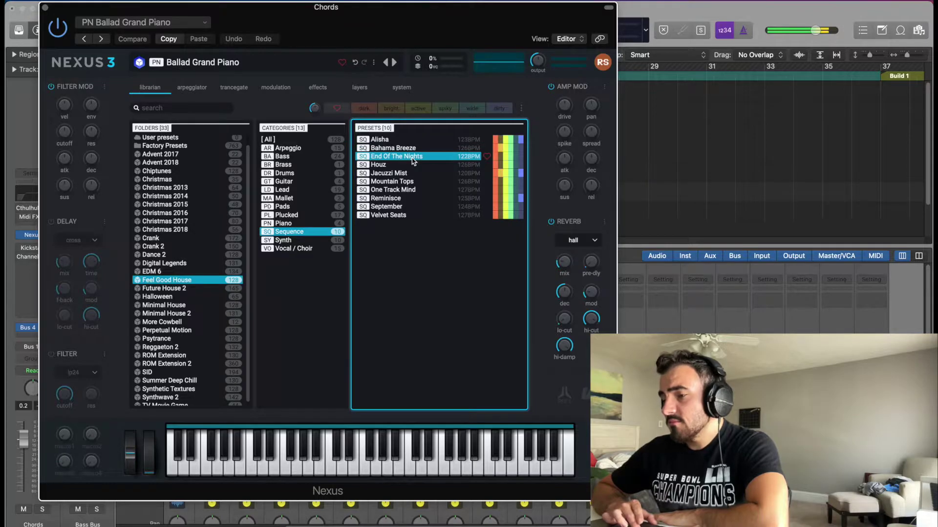
{"action": "left_click", "coordinate": [413, 166]}
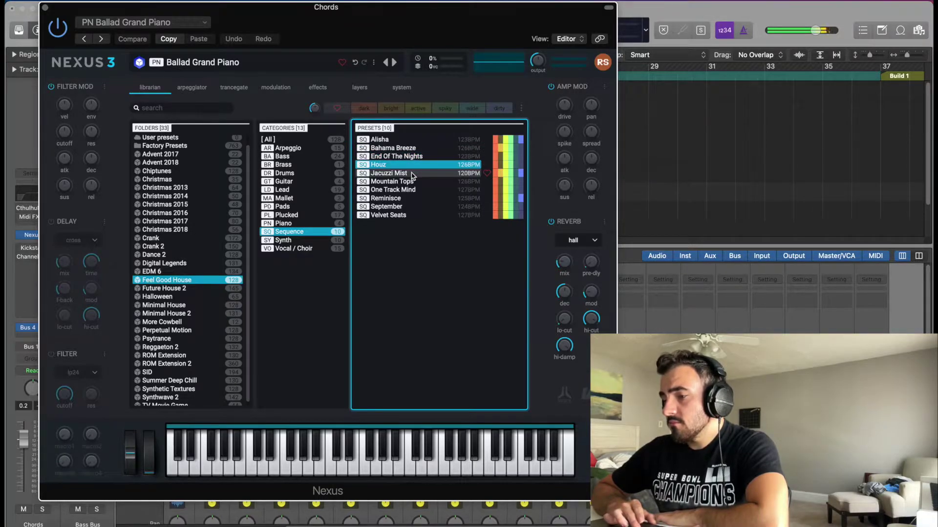
{"action": "left_click", "coordinate": [413, 174]}
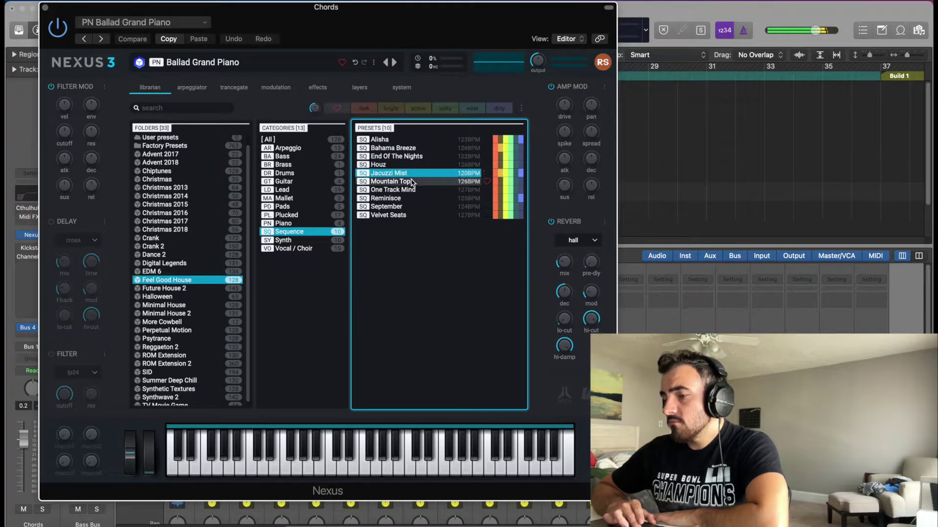
{"action": "left_click", "coordinate": [412, 149]}
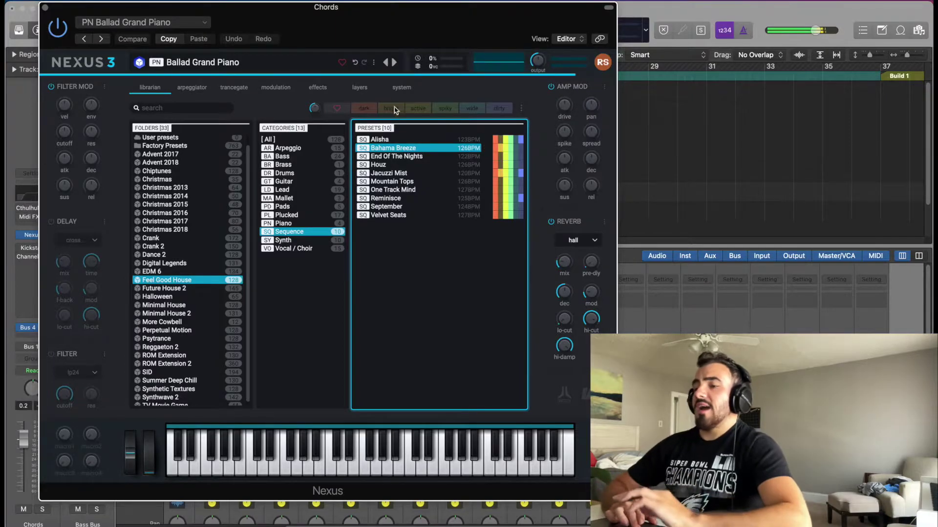
- Show Bahama Breeze's layers in Nexus and extend the single note in the track 6 Chords region to bar 25
{"action": "left_click", "coordinate": [360, 88]}
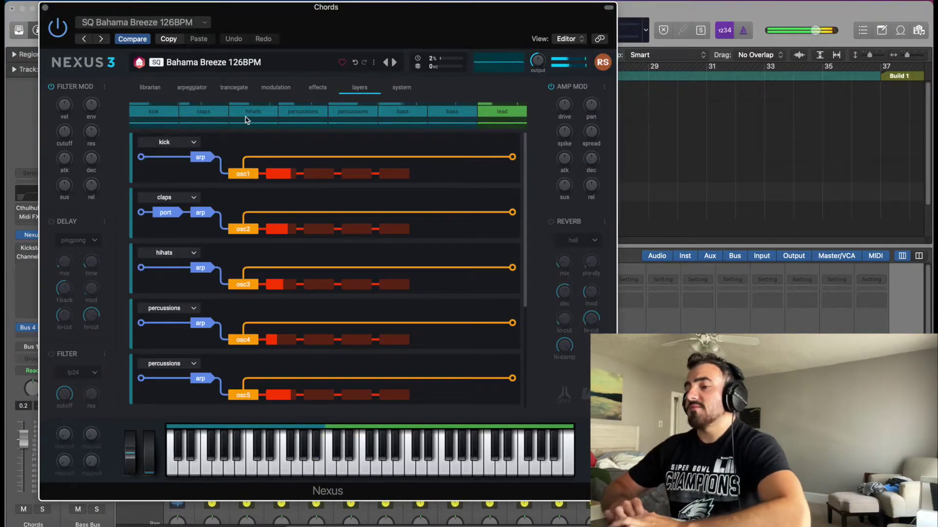
{"action": "left_click_drag", "start_coordinate": [349, 44], "coordinate": [397, 368]}
{"action": "left_click", "coordinate": [404, 209]}
{"action": "key", "text": "e"}
{"action": "left_click_drag", "start_coordinate": [380, 394], "coordinate": [646, 394]}
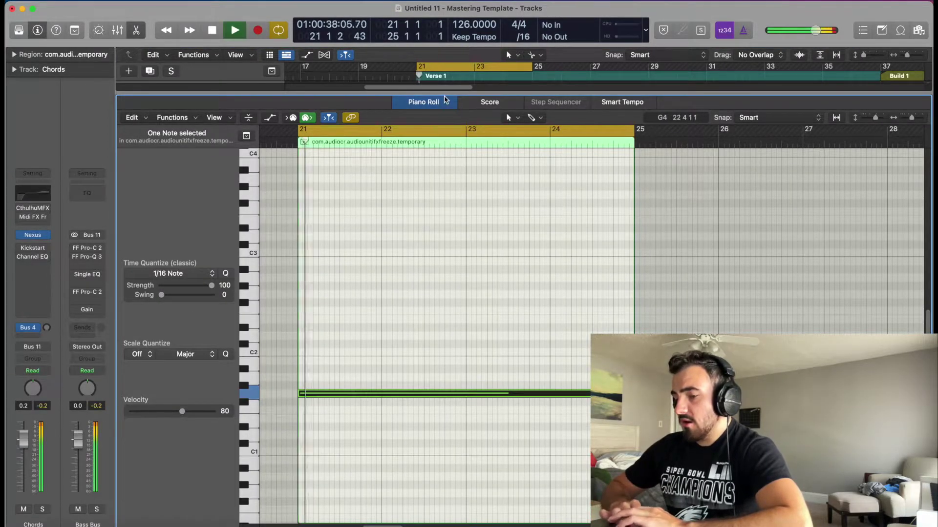
- Shrink the Piano Roll, solo the track 6 Chords and switch off every Bahama Breeze layer except kick
{"action": "left_click_drag", "start_coordinate": [441, 95], "coordinate": [441, 383]}
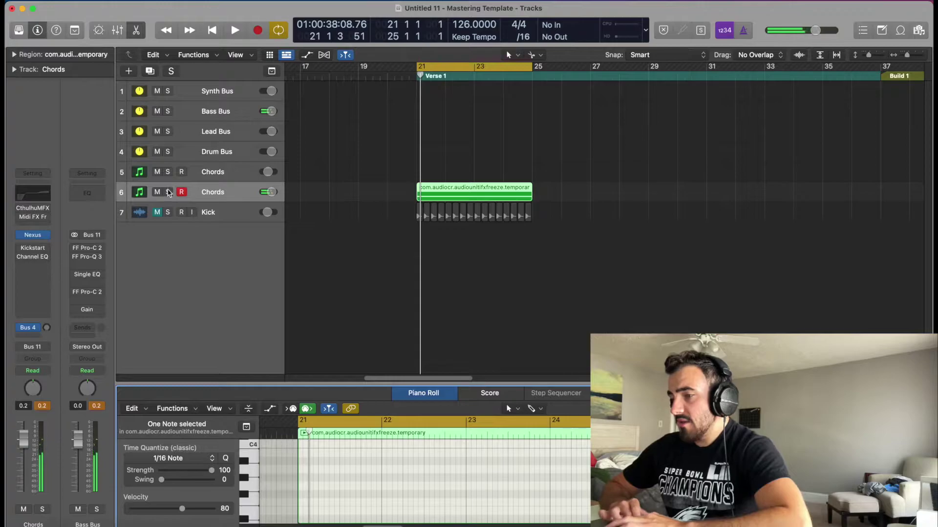
{"action": "left_click", "coordinate": [167, 192]}
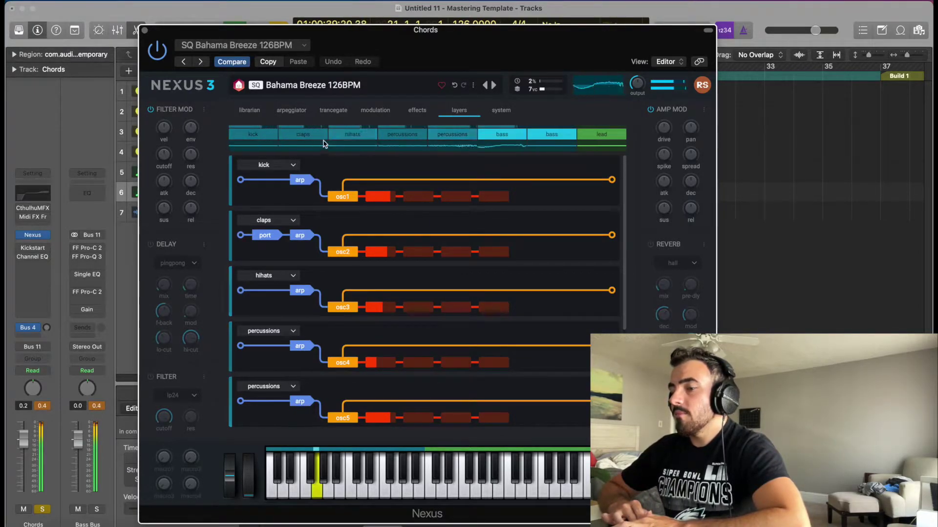
{"action": "left_click", "coordinate": [451, 138]}
{"action": "left_click", "coordinate": [402, 138]}
{"action": "left_click", "coordinate": [368, 139]}
{"action": "left_click", "coordinate": [603, 138]}
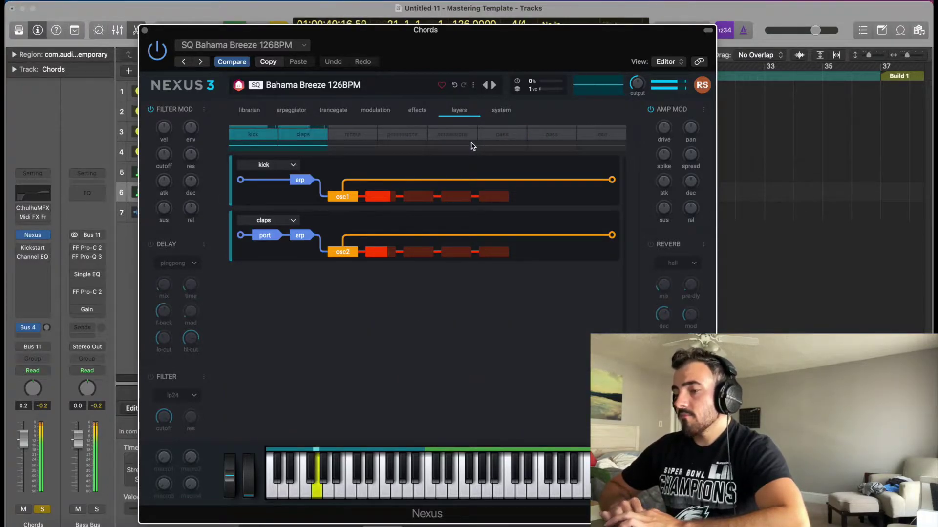
{"action": "left_click", "coordinate": [317, 133]}
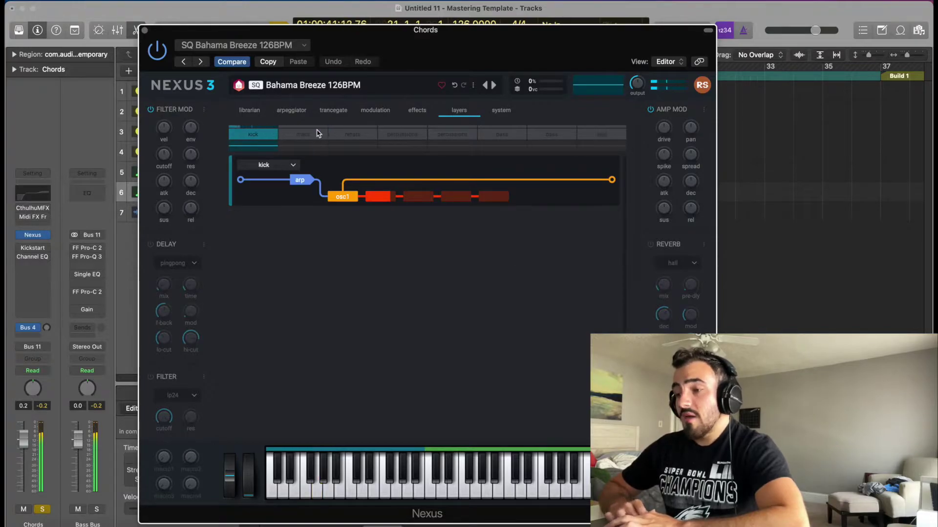
- Swap the active kick layer for the hihats layer and rename the track Hi hats
{"action": "left_click", "coordinate": [359, 136]}
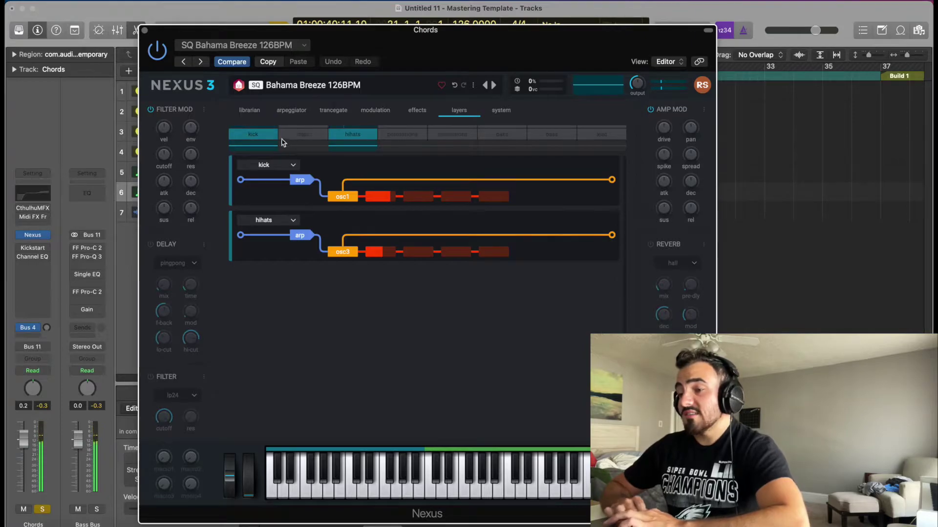
{"action": "left_click", "coordinate": [259, 136]}
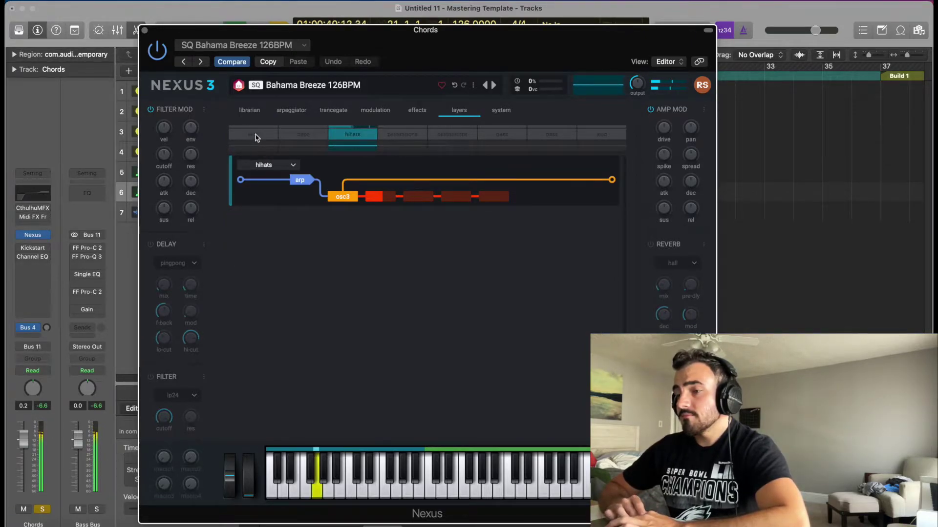
{"action": "left_click", "coordinate": [145, 31]}
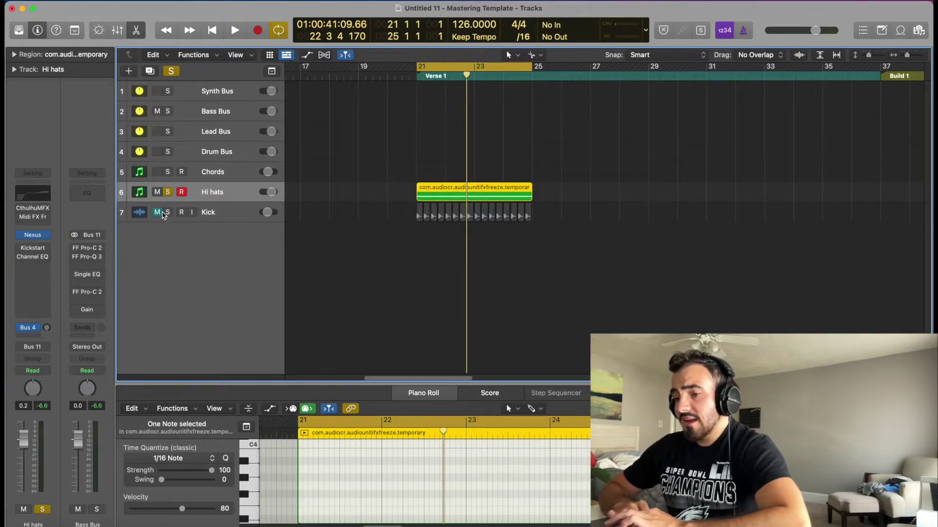
- Solo the Kick track alongside Hi hats and play the loop
{"action": "left_click", "coordinate": [167, 212]}
{"action": "key", "text": "space"}
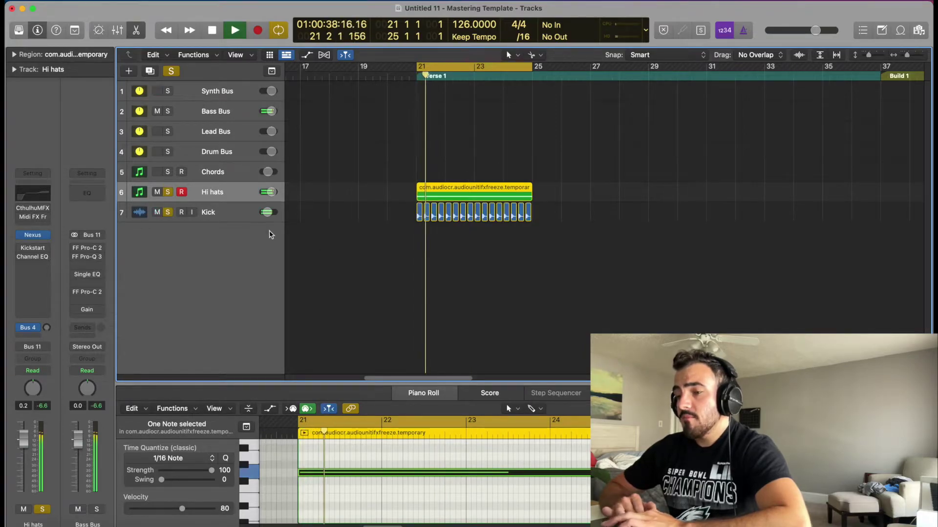
{"action": "mouse_move", "coordinate": [268, 192]}
{"action": "mouse_move", "coordinate": [268, 212]}
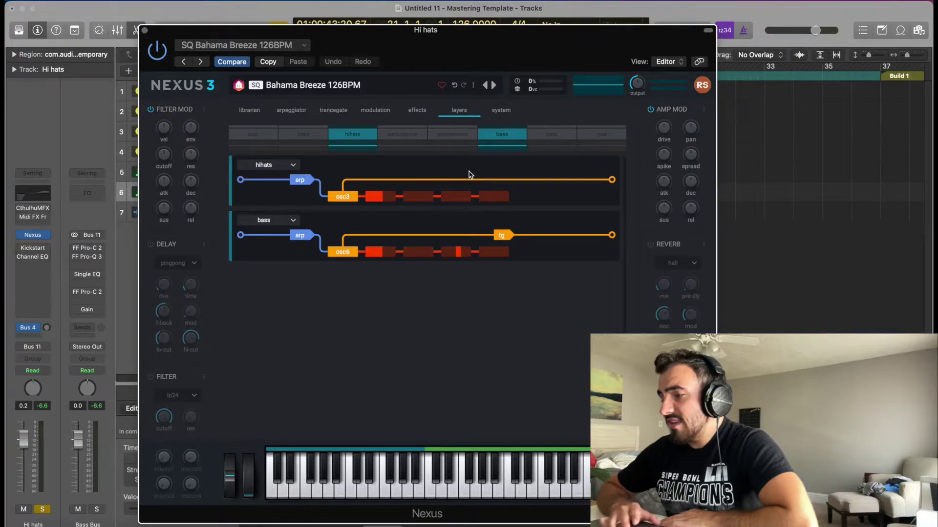
- Look through Nexus's system, effects, modulation, trancegate and librarian pages for the sequence settings
{"action": "left_click", "coordinate": [501, 111]}
{"action": "left_click", "coordinate": [414, 115]}
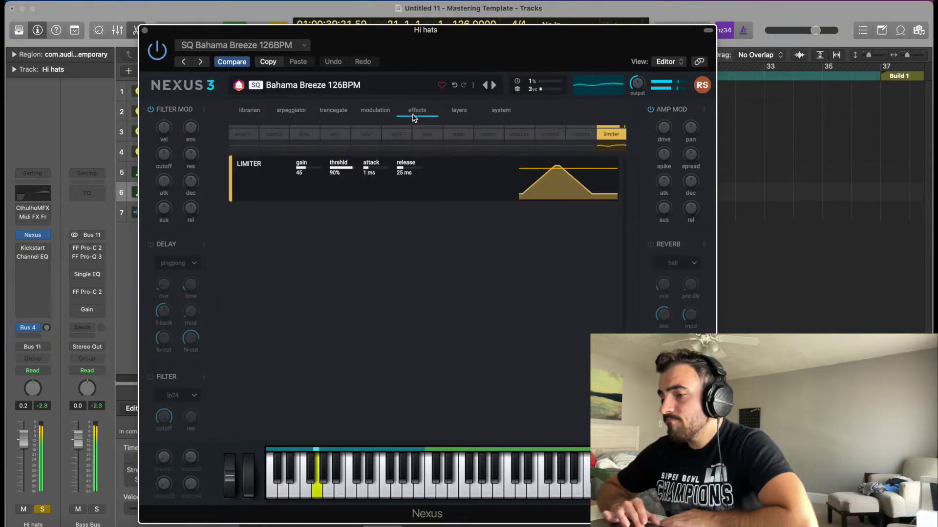
{"action": "left_click", "coordinate": [373, 112]}
{"action": "left_click", "coordinate": [334, 113]}
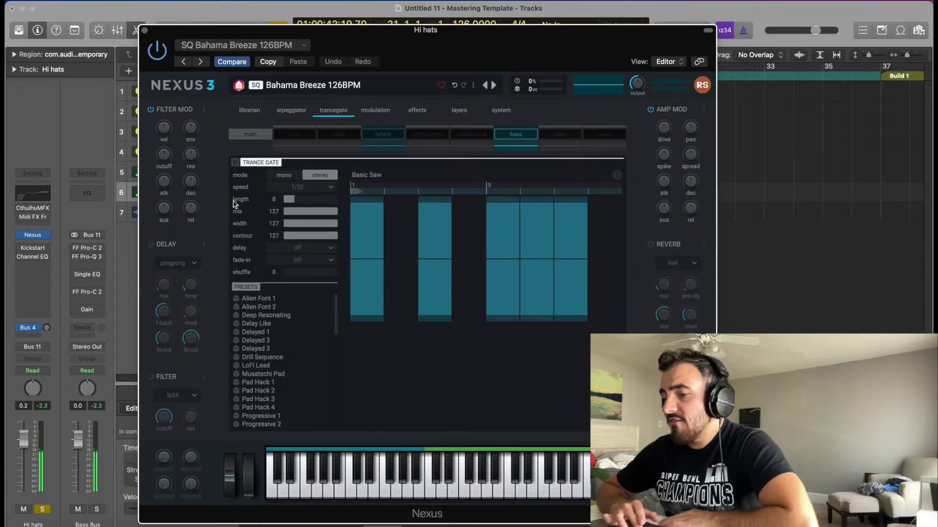
{"action": "left_click", "coordinate": [254, 138]}
{"action": "left_click", "coordinate": [253, 111]}
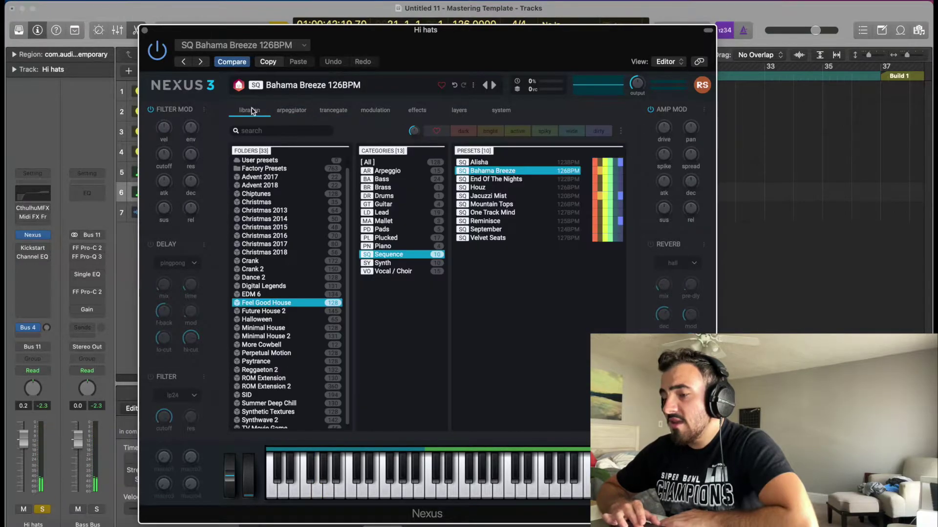
- Turn on Nexus's main arpeggiator with the bass layer active and start playback
{"action": "left_click", "coordinate": [291, 111]}
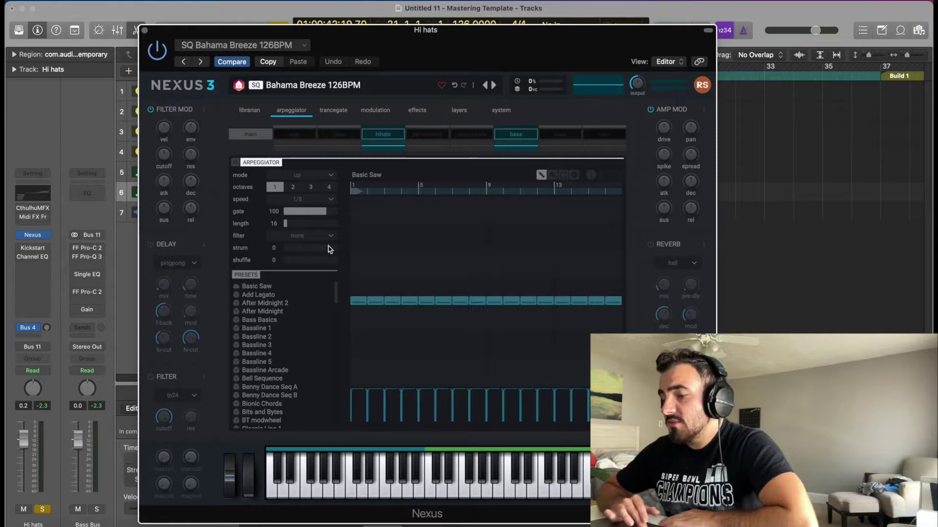
{"action": "left_click", "coordinate": [235, 162]}
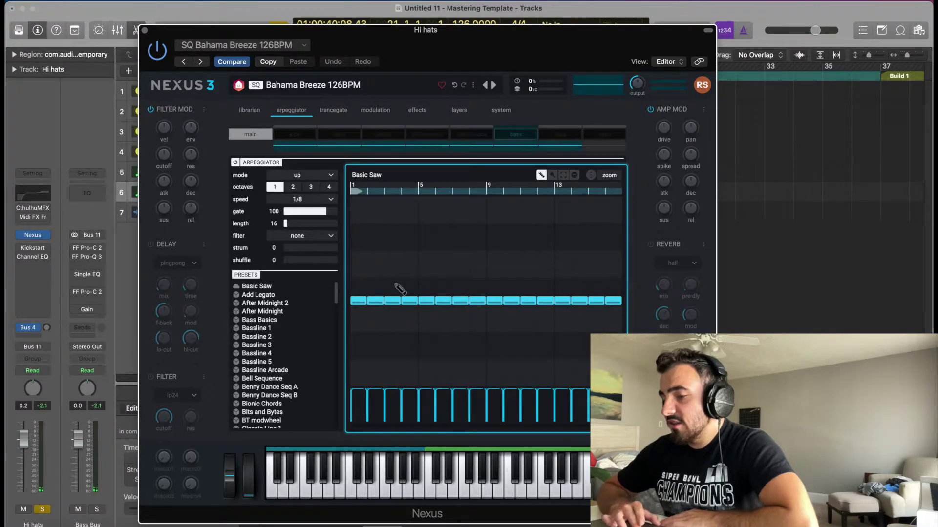
{"action": "key", "text": "space"}
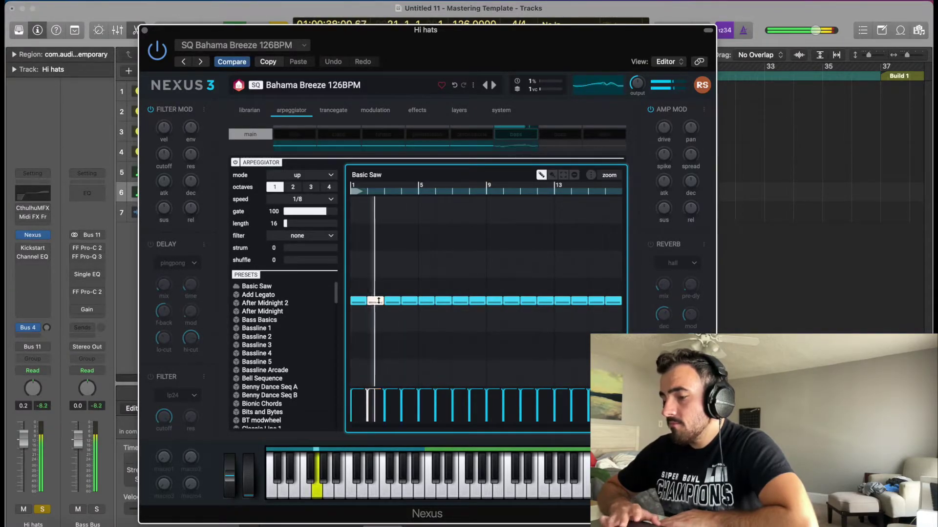
- Raise the second, fourth and eighth arpeggiator steps and remove the sixth, auditioning the pattern
{"action": "left_click_drag", "start_coordinate": [378, 306], "coordinate": [410, 293]}
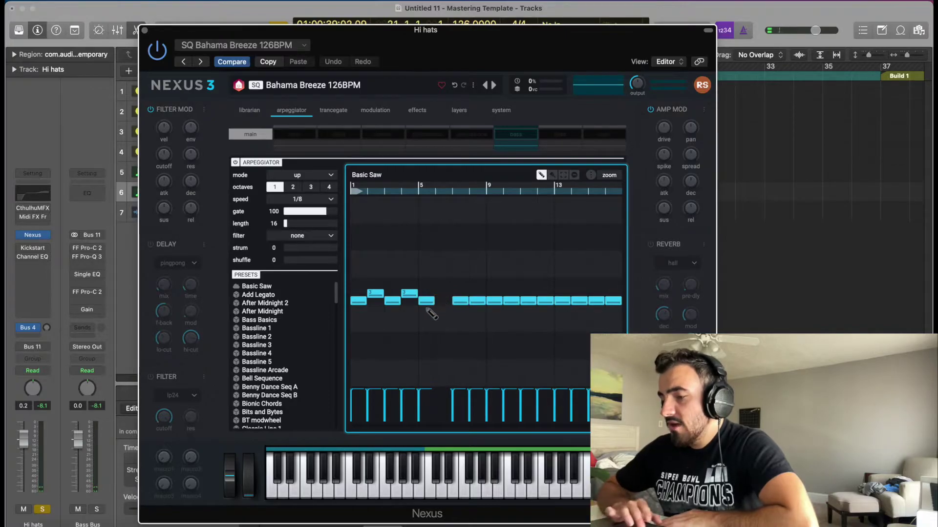
{"action": "key", "text": "space"}
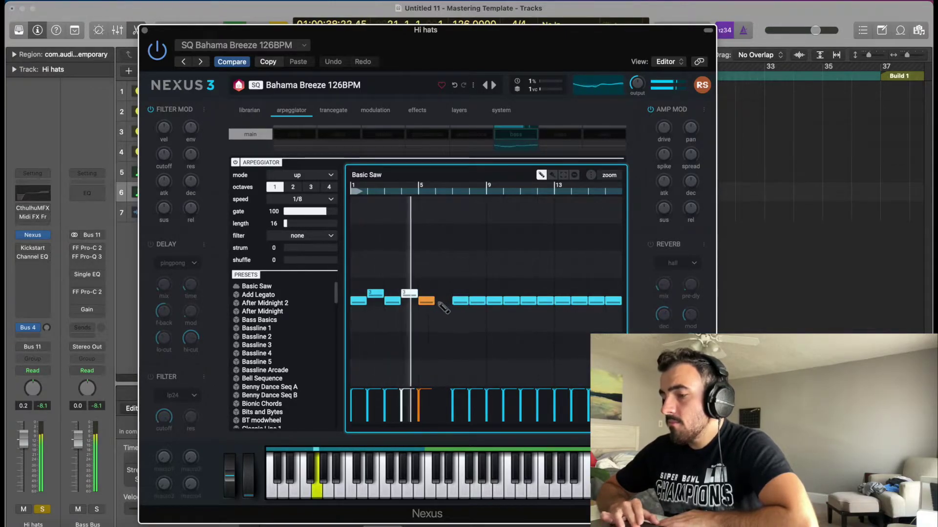
{"action": "key", "text": "space"}
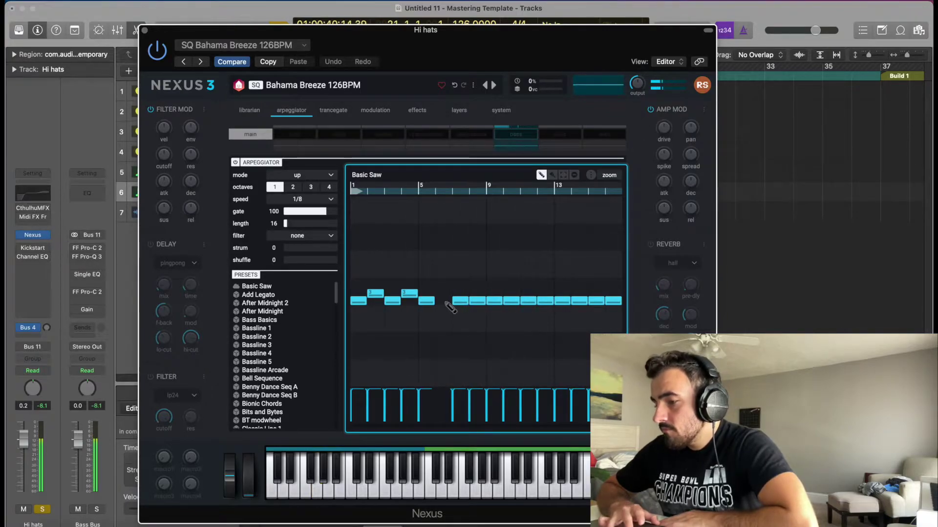
{"action": "left_click_drag", "start_coordinate": [477, 301], "coordinate": [477, 283]}
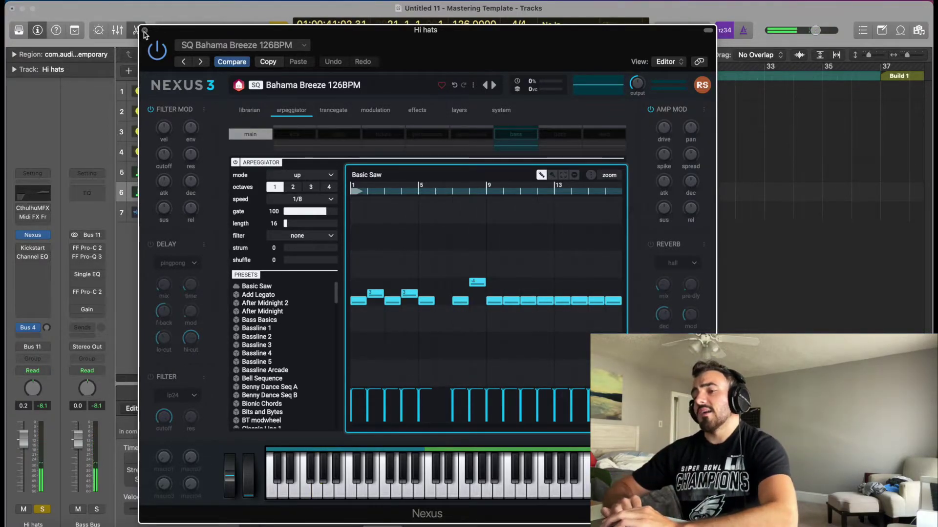
- Remove all arpeggiator steps except the first
{"action": "left_click", "coordinate": [389, 299]}
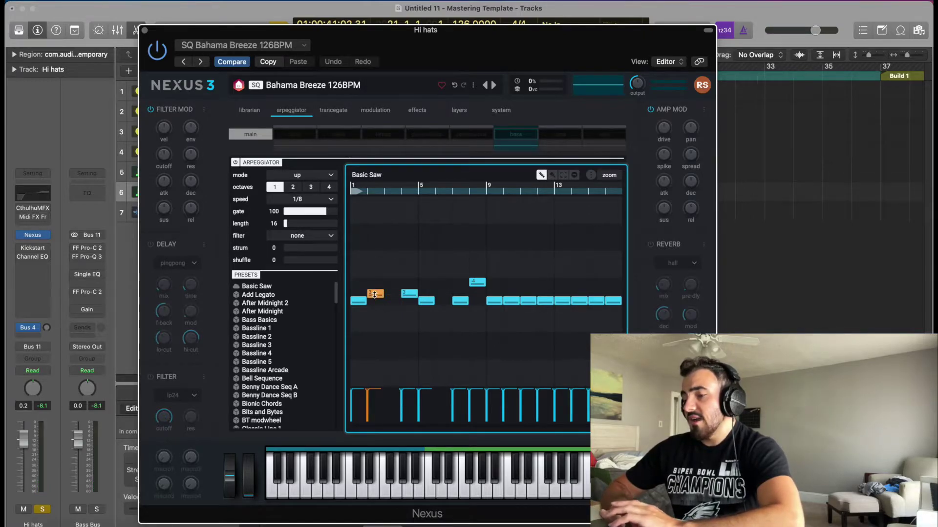
{"action": "left_click", "coordinate": [425, 302]}
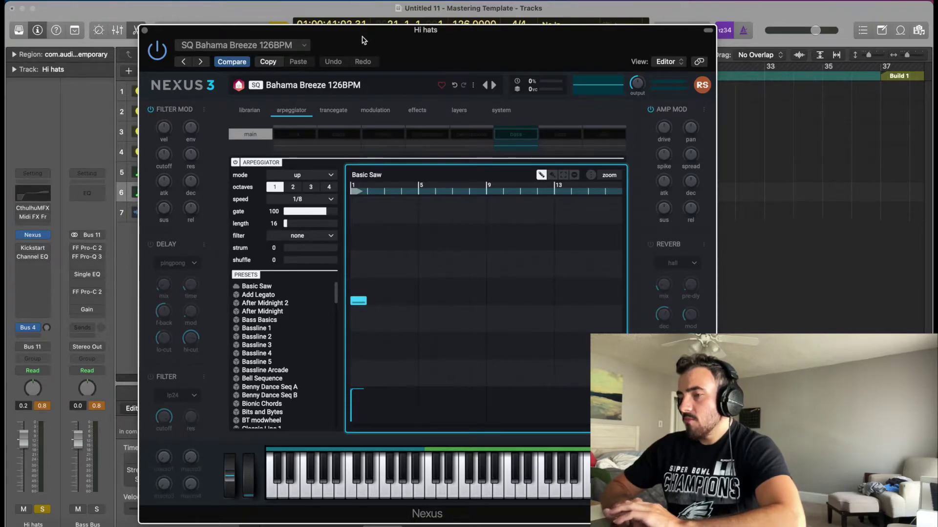
- Move the Nexus window aside and lower the region's long note to C1
{"action": "left_click_drag", "start_coordinate": [363, 36], "coordinate": [770, 37]}
{"action": "scroll", "coordinate": [420, 454], "scroll_direction": "down", "scroll_amount": 3}
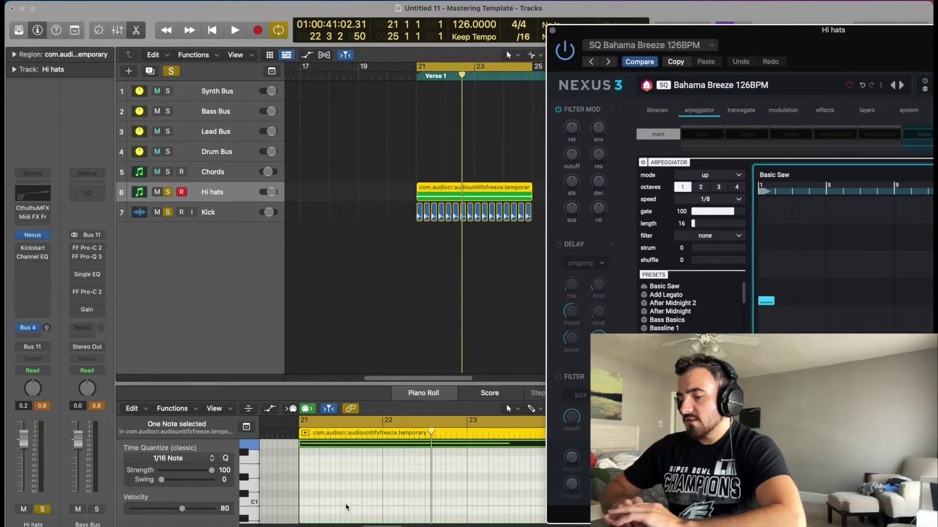
{"action": "left_click", "coordinate": [344, 445]}
{"action": "left_click_drag", "start_coordinate": [343, 444], "coordinate": [344, 504]}
- Raise the pitch of the arpeggiator's first step while the loop plays and check the C1 key's sound
{"action": "left_click", "coordinate": [769, 303]}
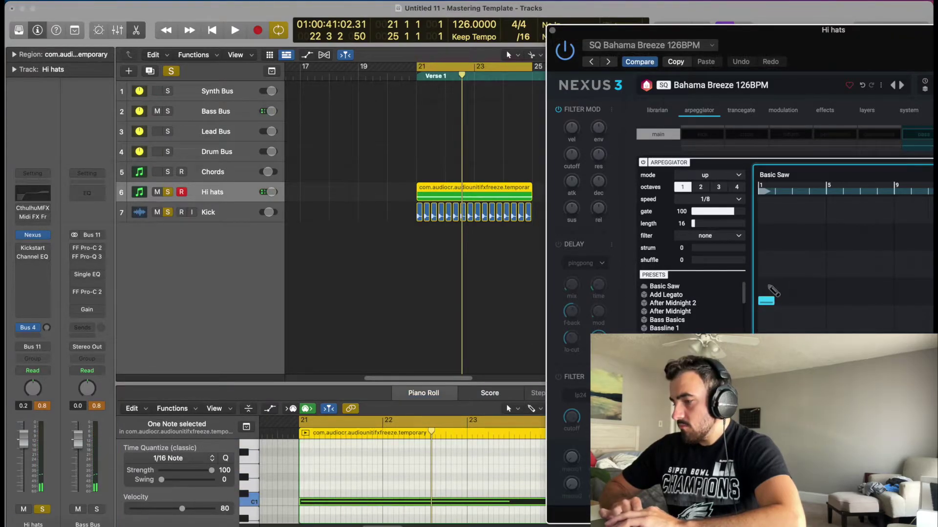
{"action": "key", "text": "space"}
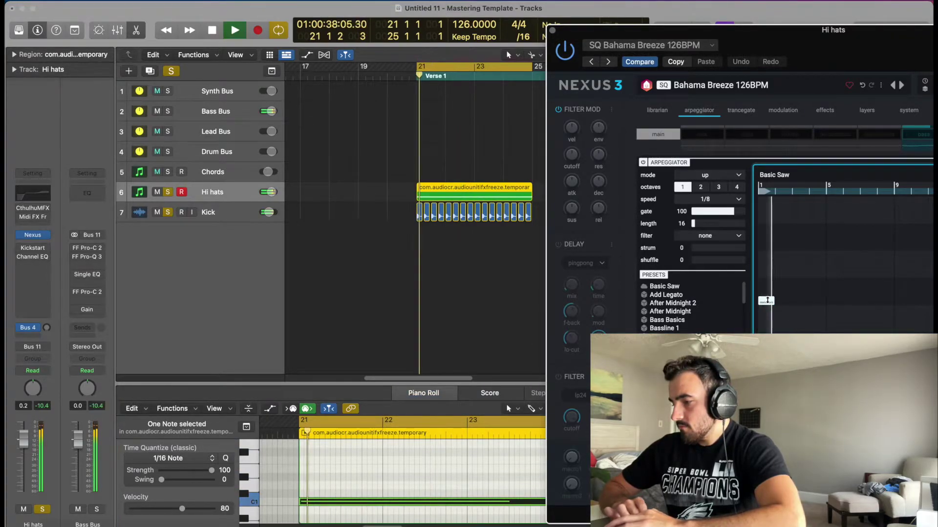
{"action": "left_click_drag", "start_coordinate": [767, 301], "coordinate": [767, 274]}
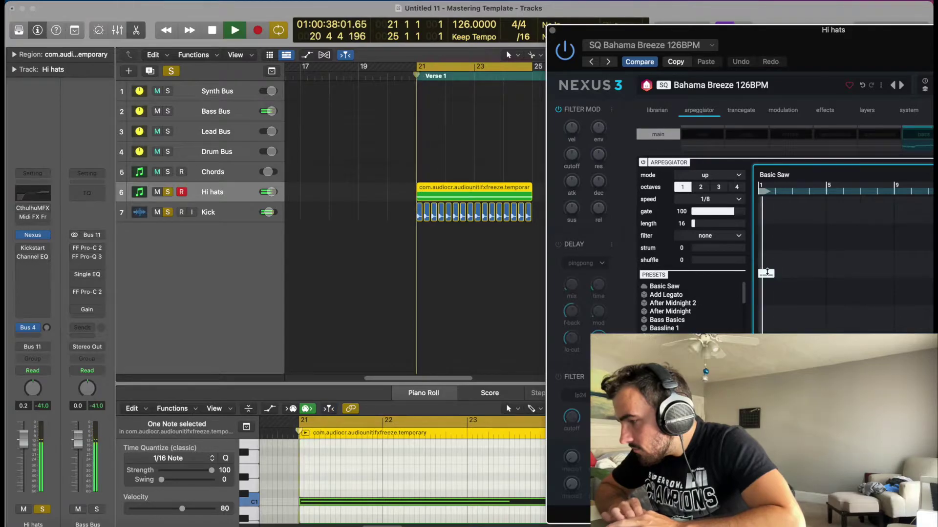
{"action": "left_click", "coordinate": [257, 509]}
{"action": "left_click", "coordinate": [257, 510]}
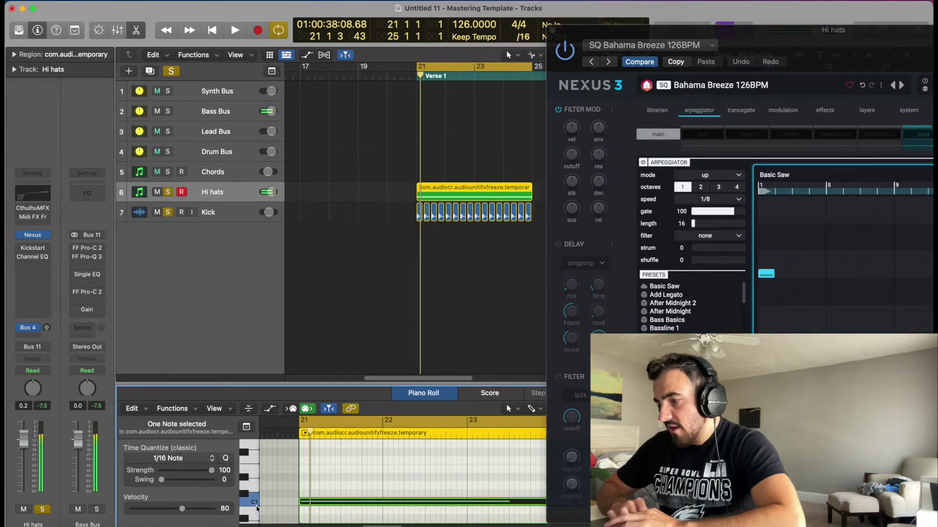
- Close Nexus and build a rhythm of short C1 notes across bar 21, auditioning the loop
{"action": "left_click", "coordinate": [100, 2]}
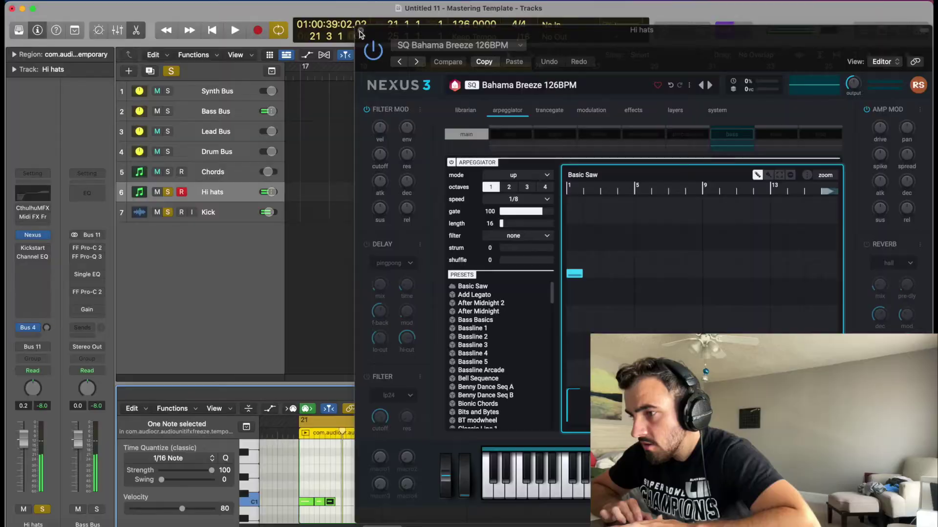
{"action": "key", "text": "super+w"}
{"action": "left_click_drag", "start_coordinate": [331, 505], "coordinate": [361, 504]}
{"action": "key", "text": "space"}
{"action": "key", "text": "space"}
{"action": "key", "text": "space"}
{"action": "key", "text": "space"}
{"action": "key", "text": "space"}
{"action": "key", "text": "space"}
{"action": "key", "text": "space"}
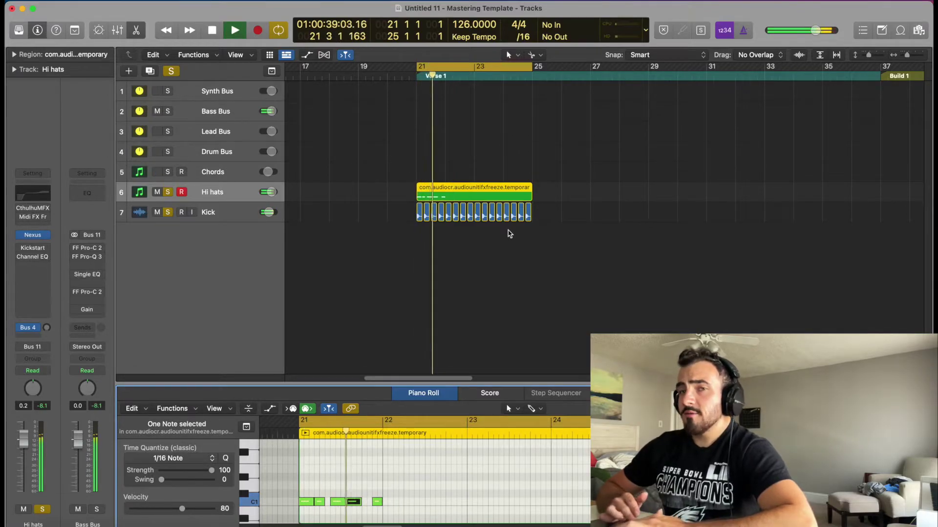
{"action": "key", "text": "space"}
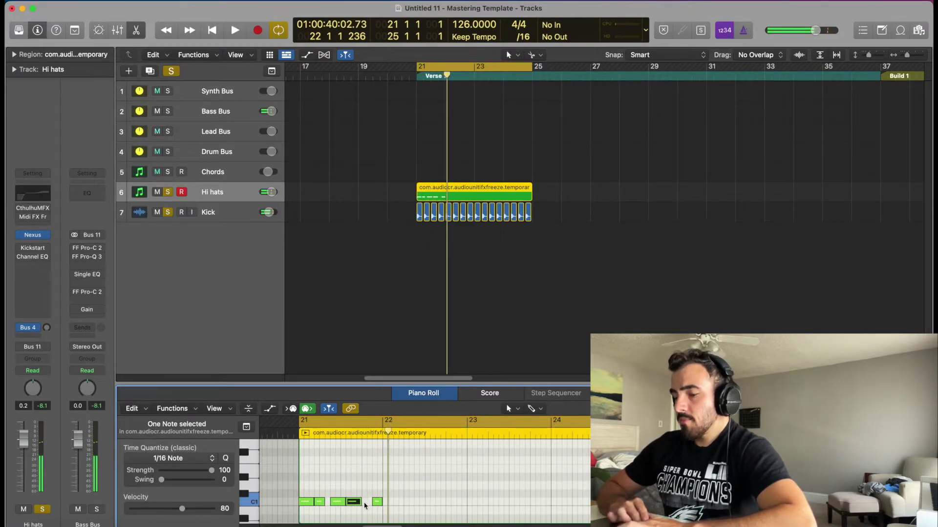
- Add a short C1 note just before bar 21's last note, trim it to fit and check the loop
{"action": "key", "text": "space"}
{"action": "left_click", "coordinate": [368, 503]}
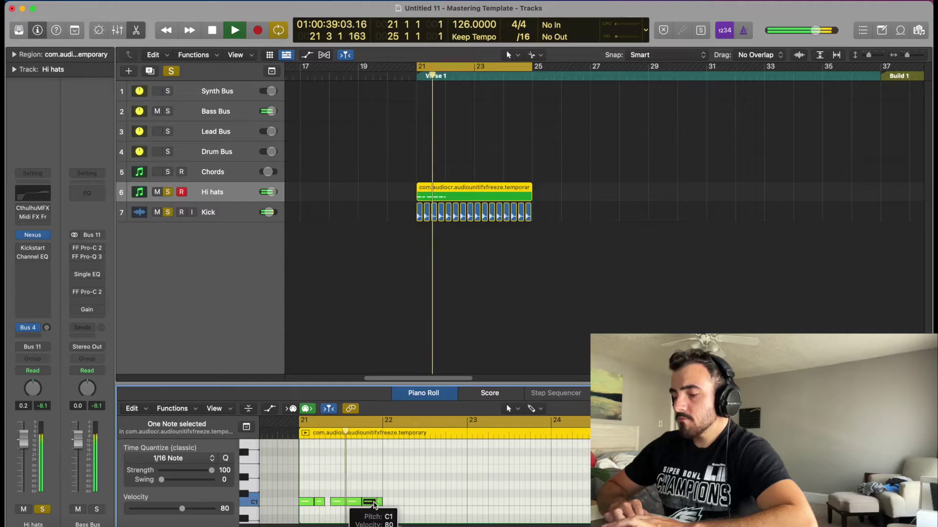
{"action": "left_click_drag", "start_coordinate": [376, 503], "coordinate": [371, 503]}
{"action": "key", "text": "space"}
{"action": "key", "text": "space"}
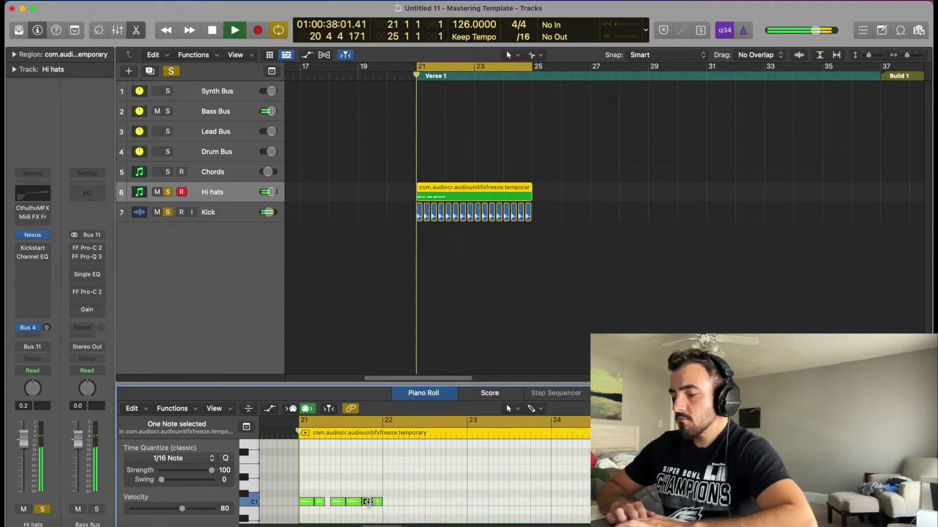
{"action": "key", "text": "space"}
- Rename the Hi hats track as Bass and move its region to bar 23
{"action": "left_click", "coordinate": [497, 197]}
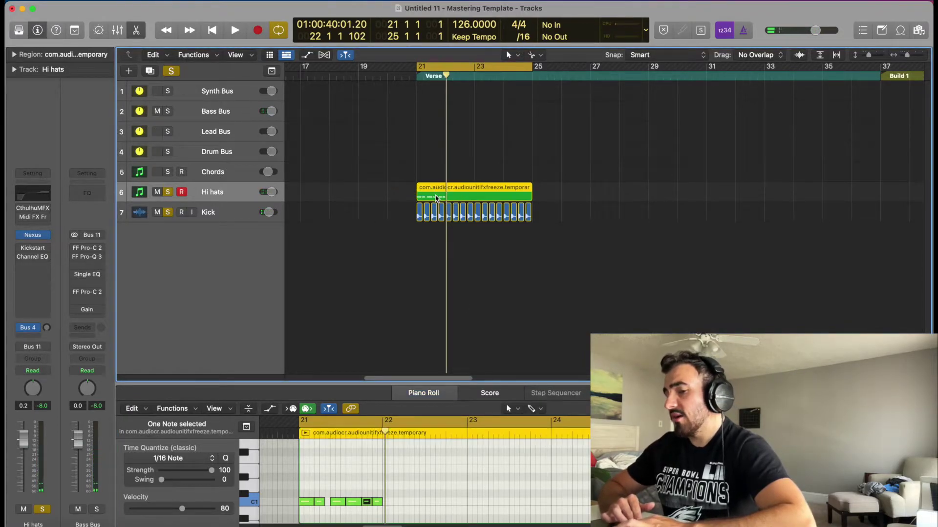
{"action": "left_click_drag", "start_coordinate": [419, 195], "coordinate": [491, 193]}
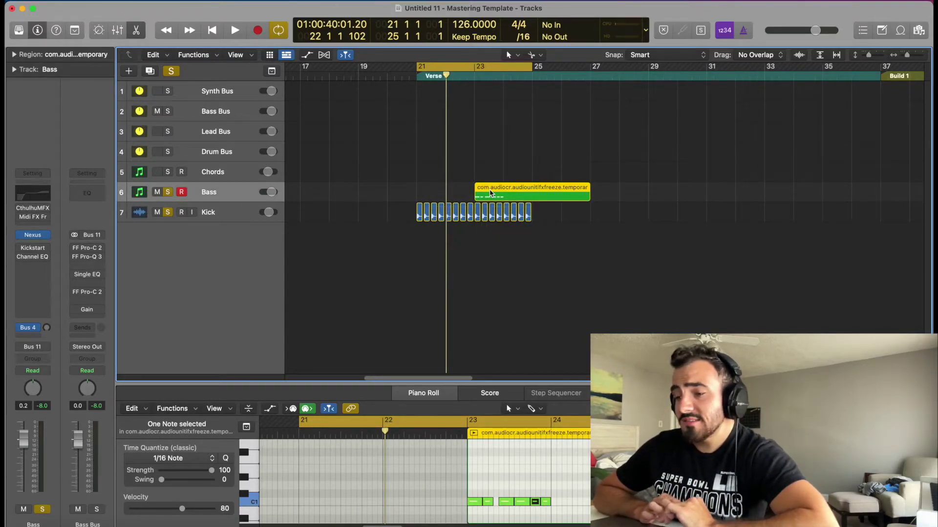
- Undo the region move, the renaming of the track to Bass and the last note-length change
{"action": "left_click", "coordinate": [105, 1]}
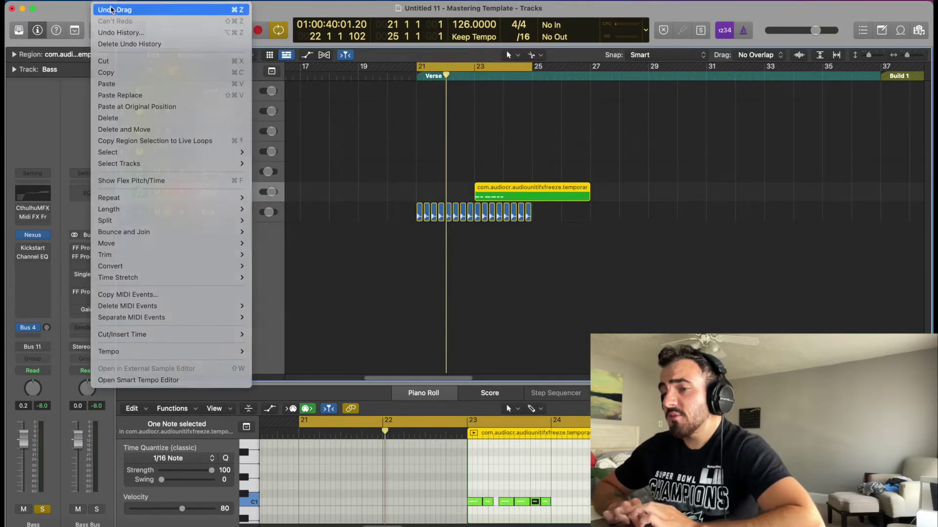
{"action": "left_click", "coordinate": [109, 10]}
{"action": "left_click", "coordinate": [110, 2]}
{"action": "left_click", "coordinate": [109, 10]}
{"action": "left_click", "coordinate": [107, 2]}
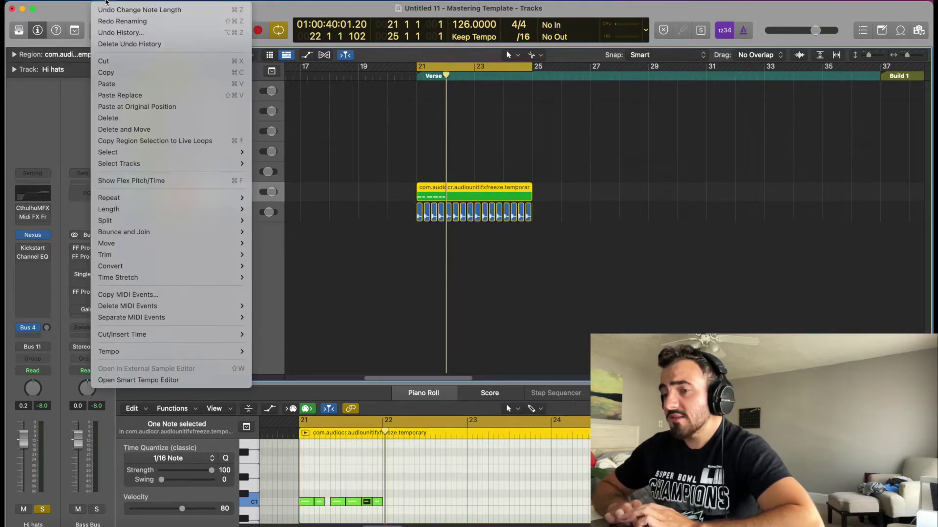
{"action": "left_click", "coordinate": [106, 7]}
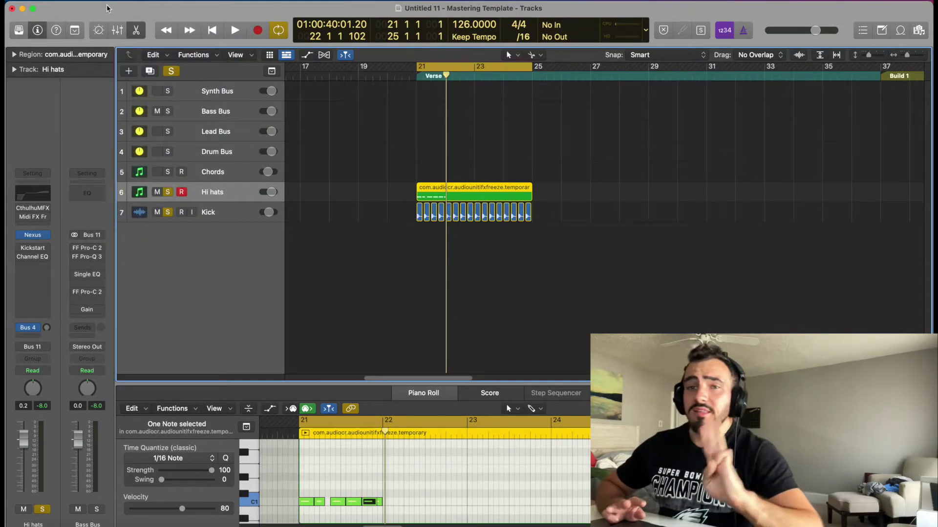
- Undo the remaining bass-note edits until the four-bar chord notes are back, then unsolo the Kick track and check playback
{"action": "left_click", "coordinate": [107, 5]}
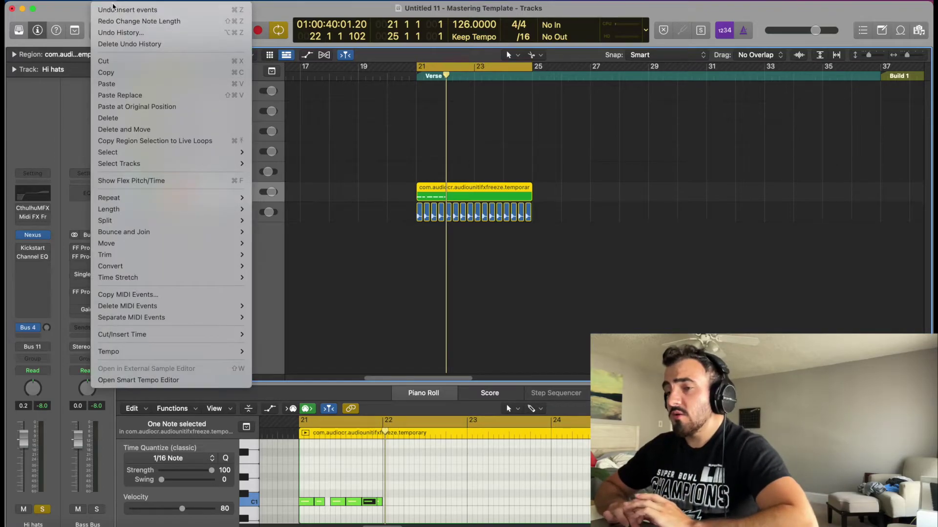
{"action": "left_click", "coordinate": [113, 10]}
{"action": "left_click", "coordinate": [108, 2]}
{"action": "left_click", "coordinate": [106, 9]}
{"action": "left_click", "coordinate": [107, 3]}
{"action": "left_click", "coordinate": [112, 9]}
{"action": "key", "text": "space"}
{"action": "left_click", "coordinate": [168, 212]}
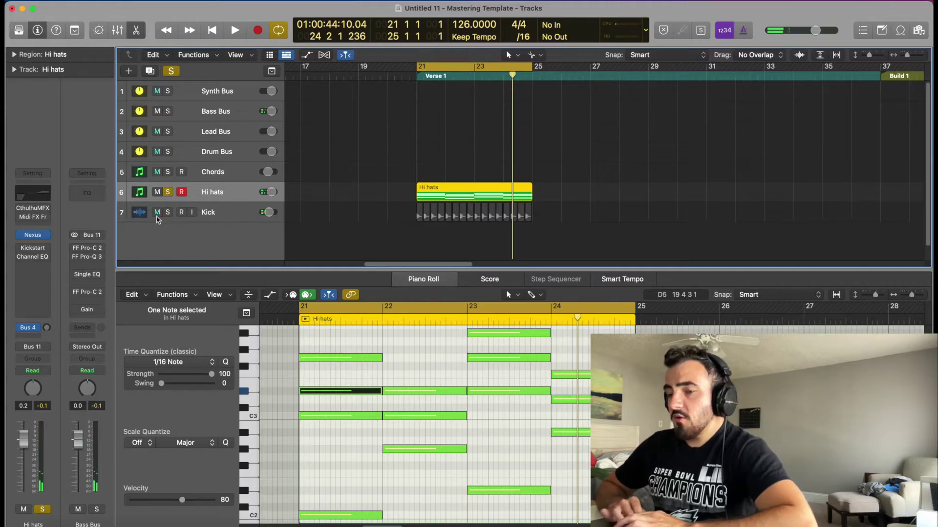
{"action": "left_click", "coordinate": [39, 237]}
{"action": "mouse_move", "coordinate": [48, 238]}
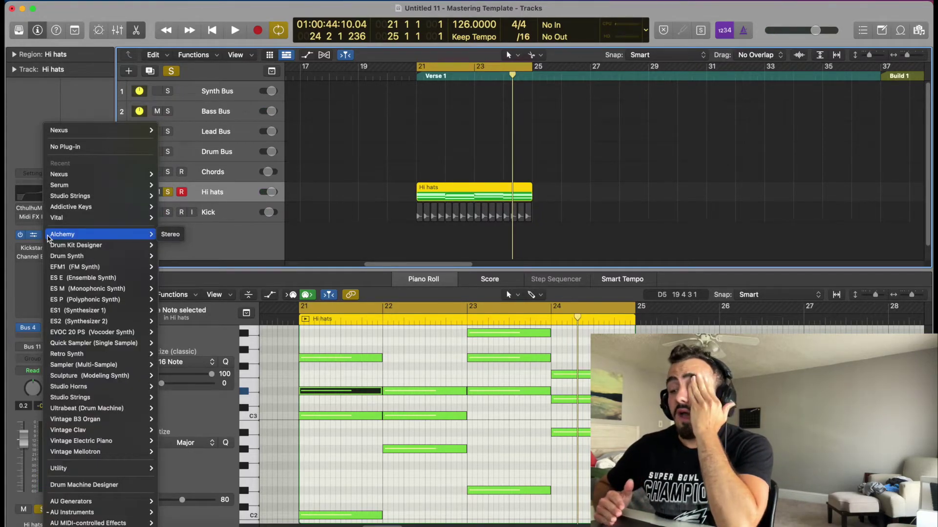
{"action": "mouse_move", "coordinate": [125, 513]}
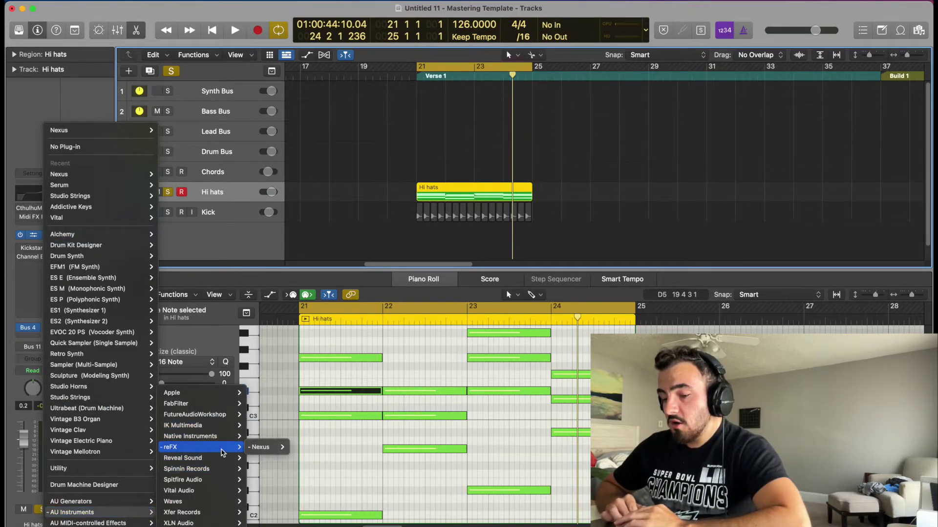
{"action": "mouse_move", "coordinate": [219, 462]}
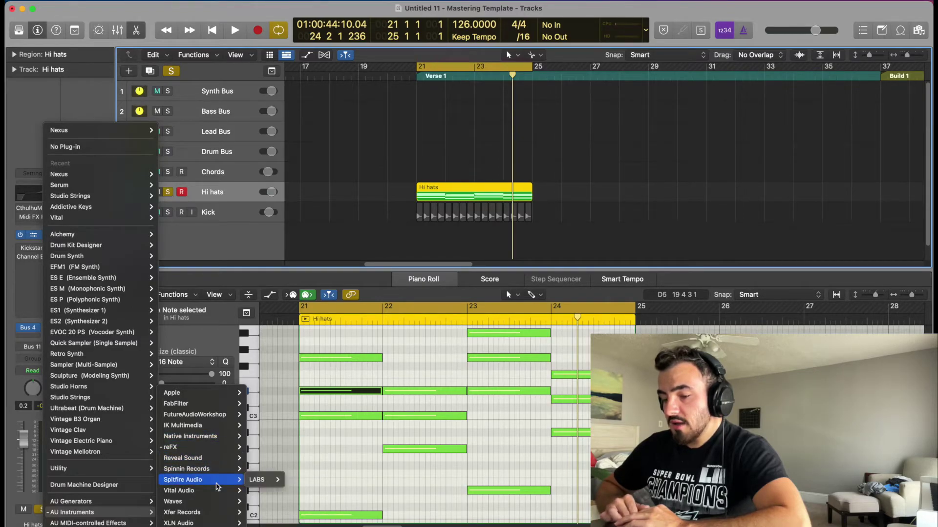
{"action": "left_click", "coordinate": [41, 247]}
- Replace Kickstart on the Hi hats track with Infected Mushroom's Manipulator and audition the loop
{"action": "left_click", "coordinate": [46, 252]}
{"action": "mouse_move", "coordinate": [83, 523]}
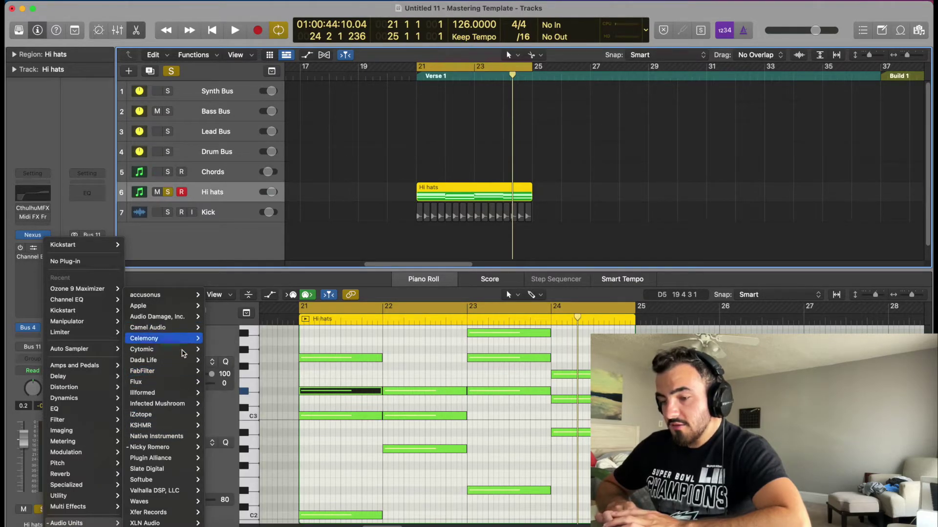
{"action": "mouse_move", "coordinate": [181, 404]}
{"action": "left_click", "coordinate": [273, 402]}
{"action": "key", "text": "space"}
{"action": "key", "text": "space"}
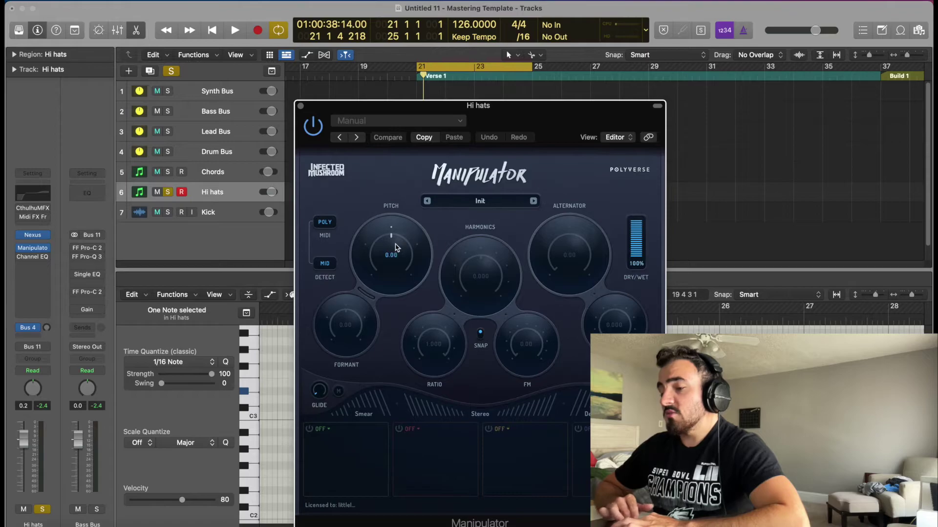
- Try Manipulator's Pitch at 1.00 and test the Harmonics control while the loop plays
{"action": "key", "text": "space"}
{"action": "left_click_drag", "start_coordinate": [396, 247], "coordinate": [400, 217]}
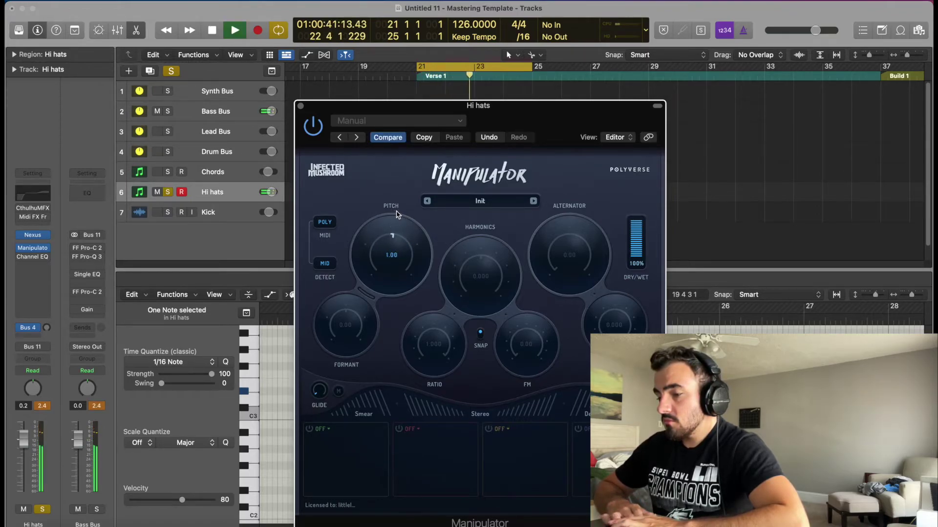
{"action": "left_click_drag", "start_coordinate": [466, 260], "coordinate": [464, 252]}
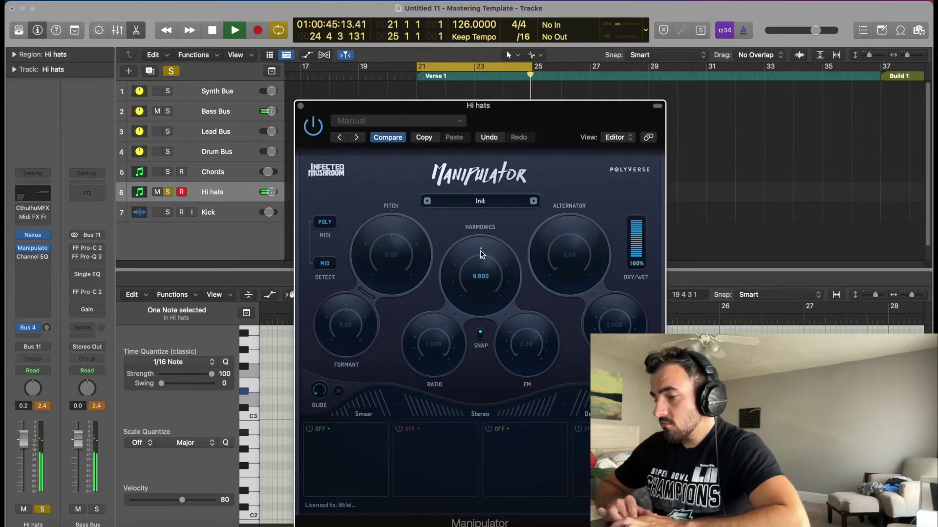
- Audition the Manipulator presets Duvdevina and Barry against the loop and go back to Duvdevina
{"action": "left_click", "coordinate": [533, 201]}
{"action": "key", "text": "space"}
{"action": "key", "text": "space"}
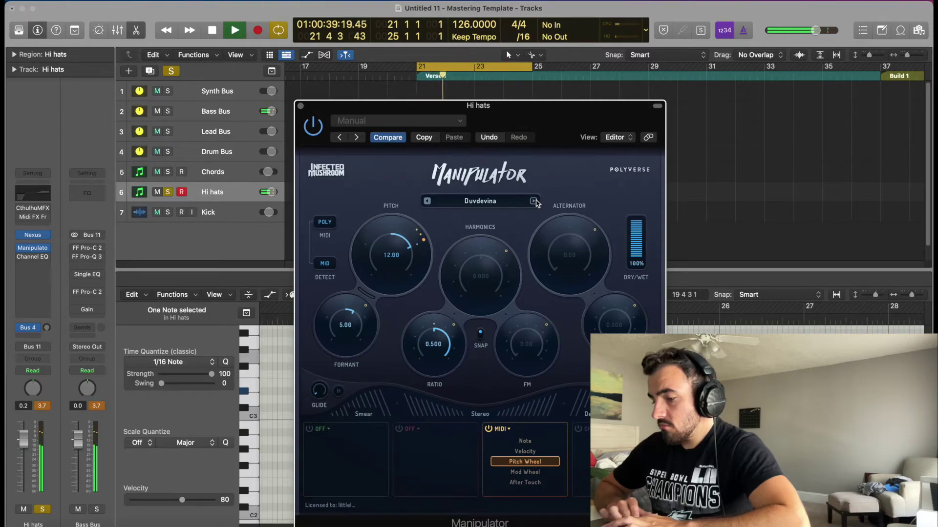
{"action": "left_click", "coordinate": [534, 201]}
{"action": "key", "text": "space"}
{"action": "key", "text": "space"}
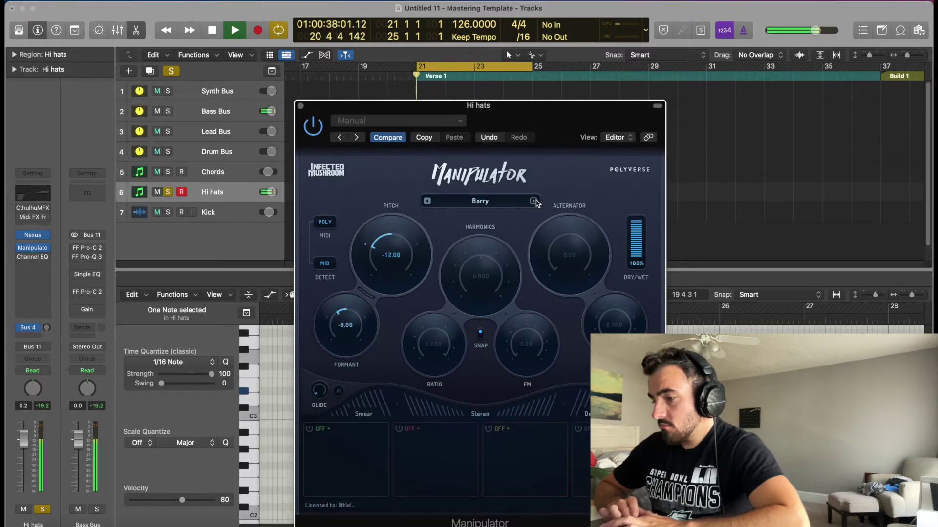
{"action": "left_click", "coordinate": [427, 201]}
{"action": "key", "text": "space"}
{"action": "key", "text": "space"}
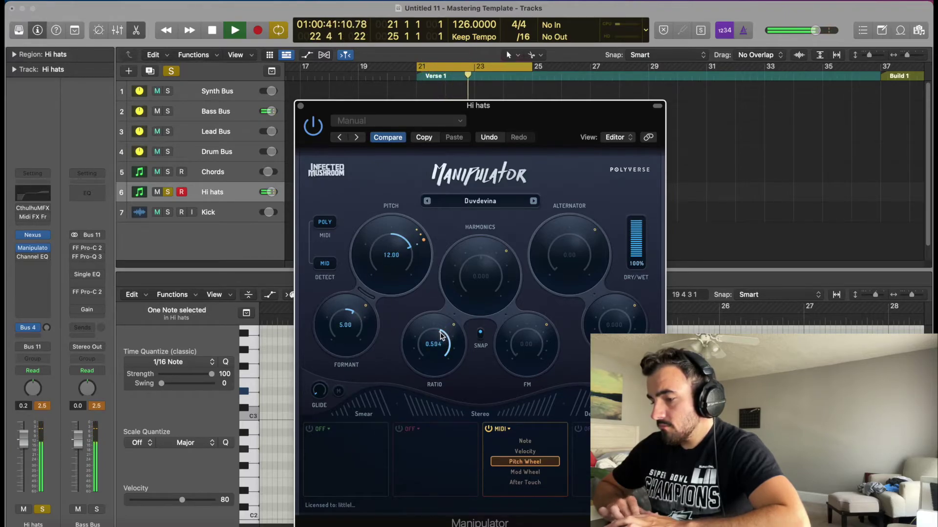
- Turn Snap off in Manipulator, sweep the Ratio and settle on about 0.23 while listening, and close the plug-in
{"action": "left_click_drag", "start_coordinate": [441, 336], "coordinate": [444, 337]}
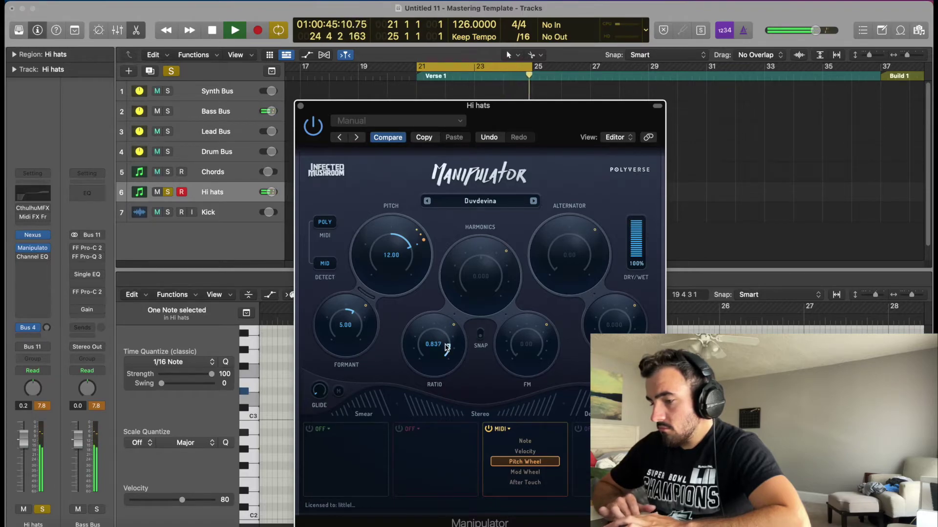
{"action": "left_click_drag", "start_coordinate": [446, 353], "coordinate": [424, 328]}
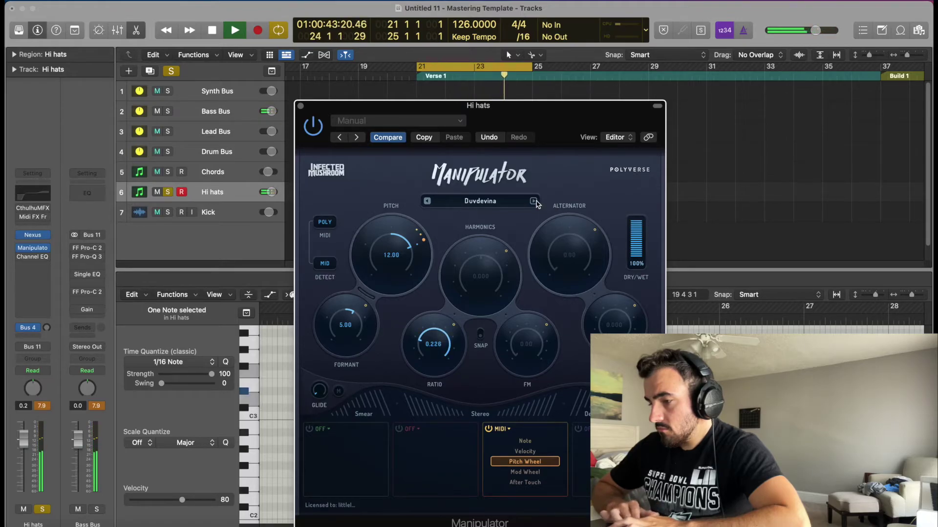
{"action": "key", "text": "space"}
{"action": "left_click", "coordinate": [300, 106]}
- Audition the Hi hats region and bounce it in place as Hi hats_bip to a new track, leaving the source
{"action": "key", "text": "super+Right"}
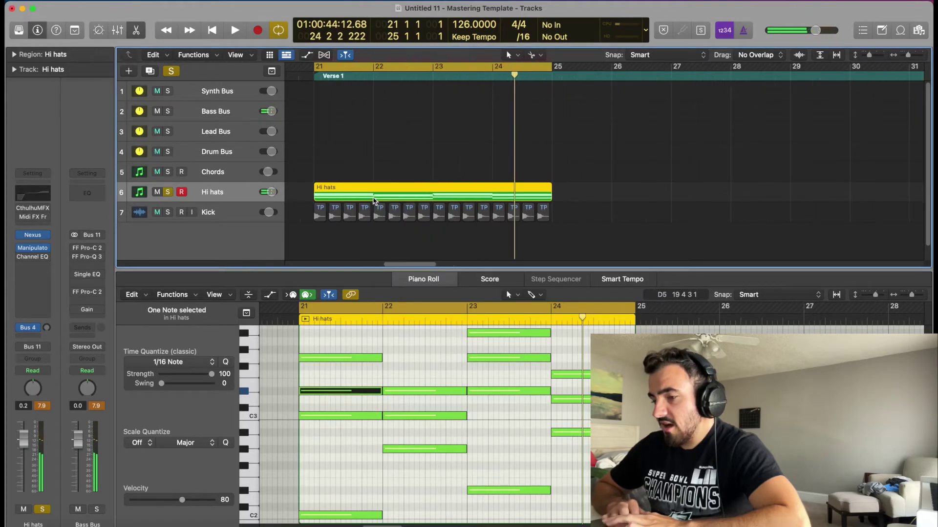
{"action": "key", "text": "super+Left"}
{"action": "key", "text": "space"}
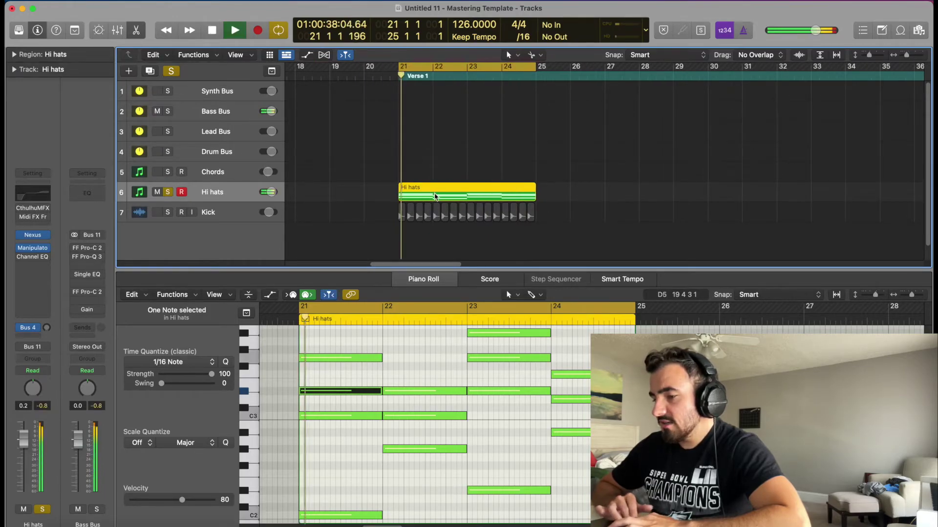
{"action": "right_click", "coordinate": [466, 196]}
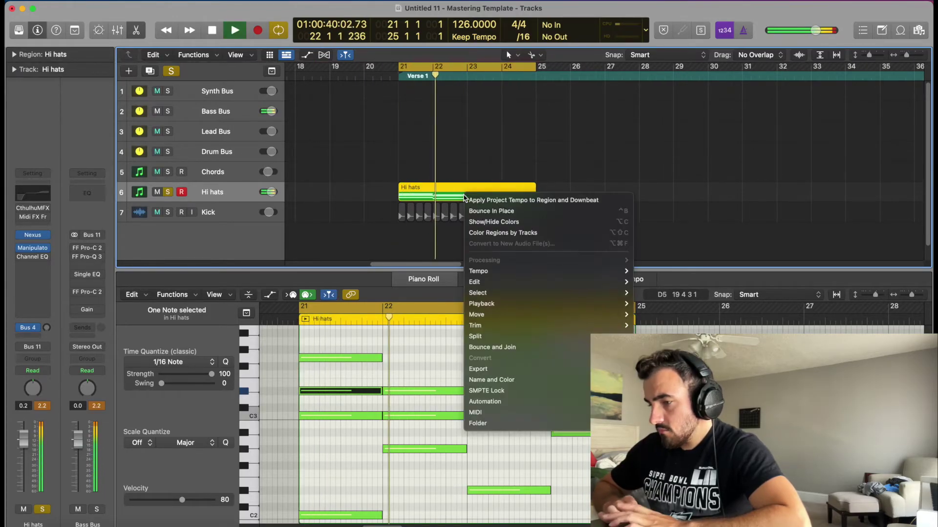
{"action": "left_click", "coordinate": [491, 211]}
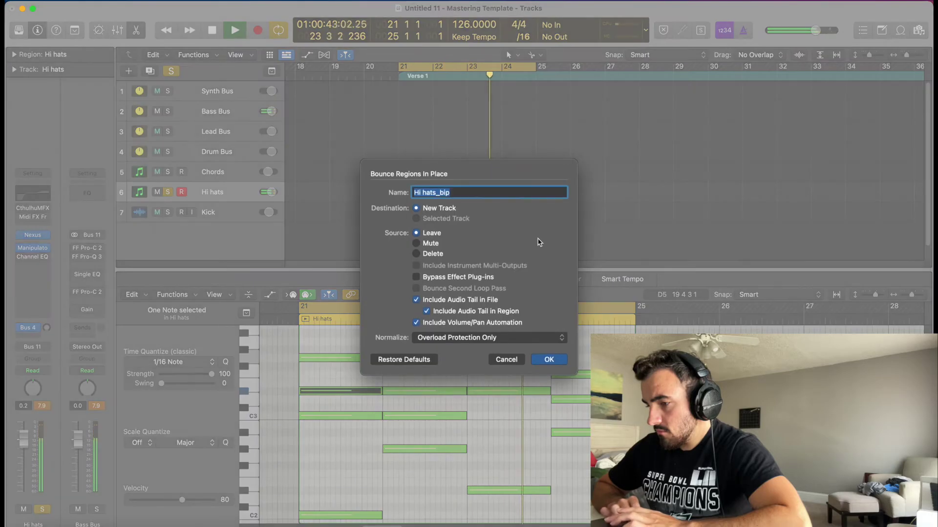
{"action": "left_click", "coordinate": [551, 360]}
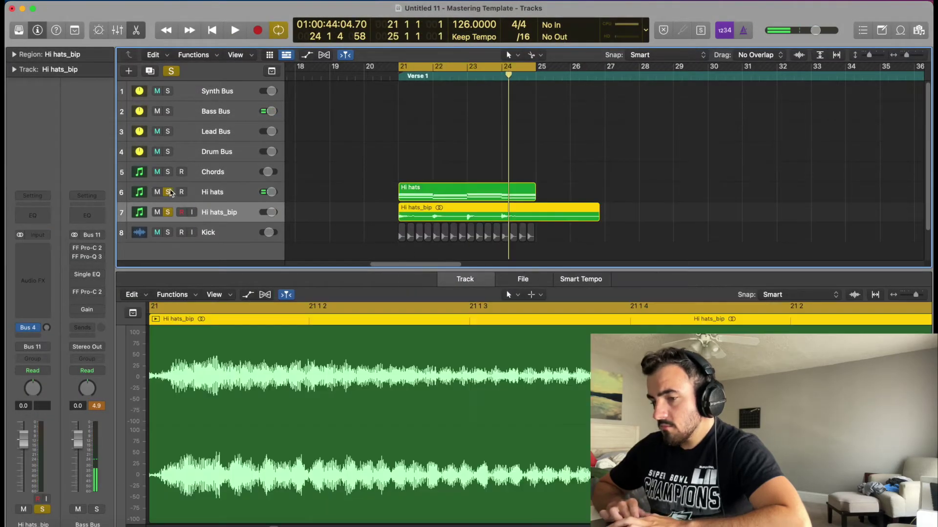
- Audition the bounced audio, trim the Hi hats_bip region's start to bar 23 and move the cycle range to bars 23–27
{"action": "key", "text": "space"}
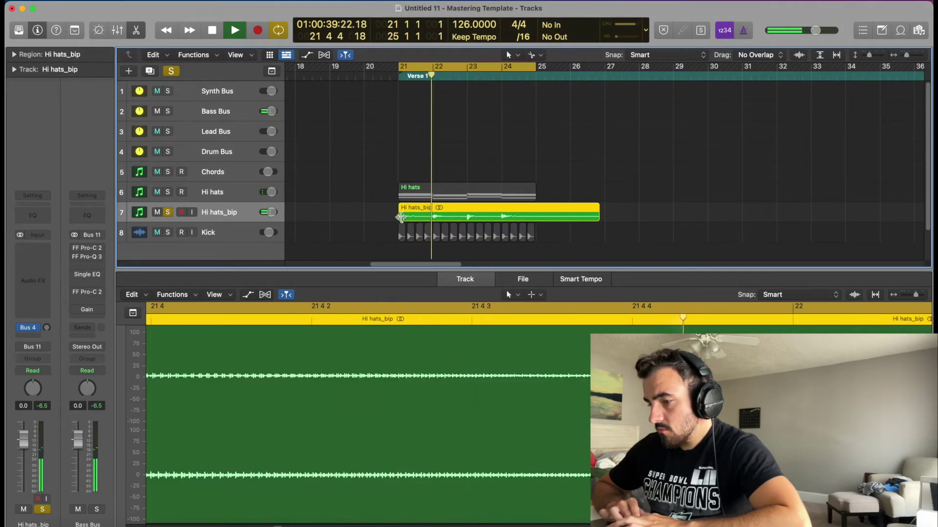
{"action": "left_click_drag", "start_coordinate": [400, 216], "coordinate": [471, 216]}
{"action": "left_click_drag", "start_coordinate": [467, 67], "coordinate": [536, 67]}
{"action": "key", "text": "space"}
- Add a Channel EQ to the Hi hats_bip track with an 18 dB/Oct low cut at about 200 Hz
{"action": "left_click", "coordinate": [34, 215]}
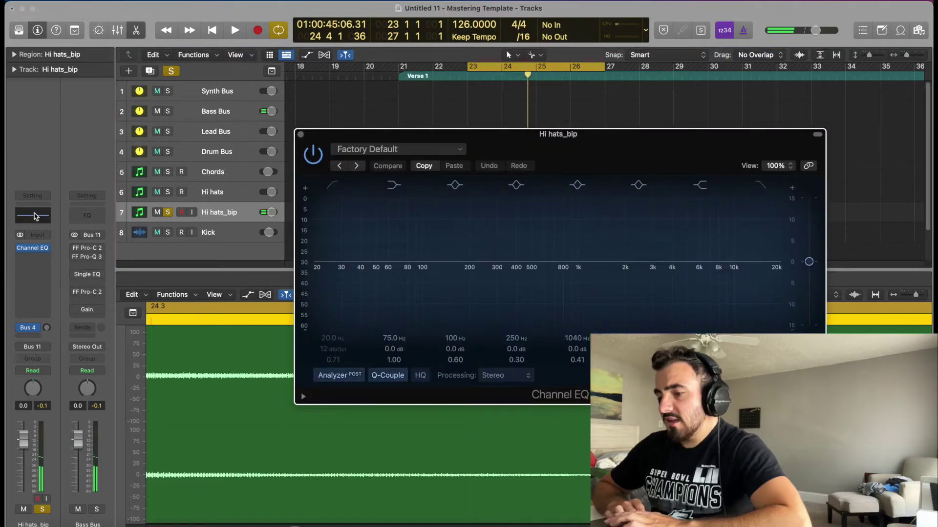
{"action": "key", "text": "space"}
{"action": "left_click_drag", "start_coordinate": [319, 262], "coordinate": [440, 285]}
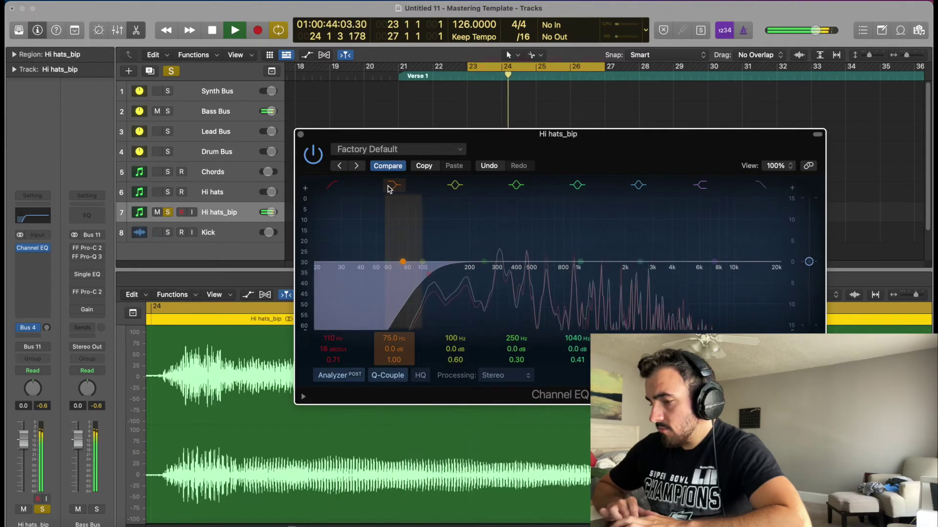
{"action": "left_click_drag", "start_coordinate": [426, 274], "coordinate": [462, 281]}
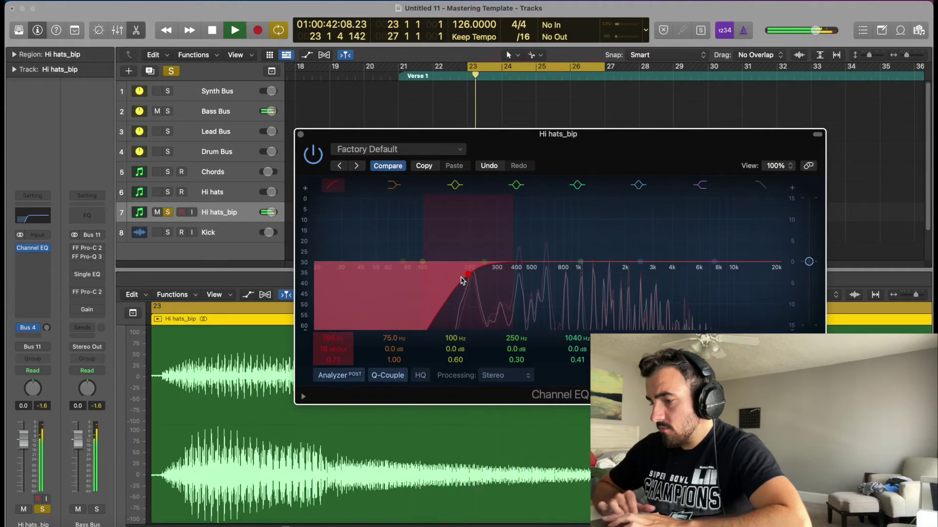
{"action": "left_click", "coordinate": [32, 247]}
- Insert the ValhallaVintageVerb reverb after the Channel EQ on the Hi hats_bip track
{"action": "left_click", "coordinate": [49, 257]}
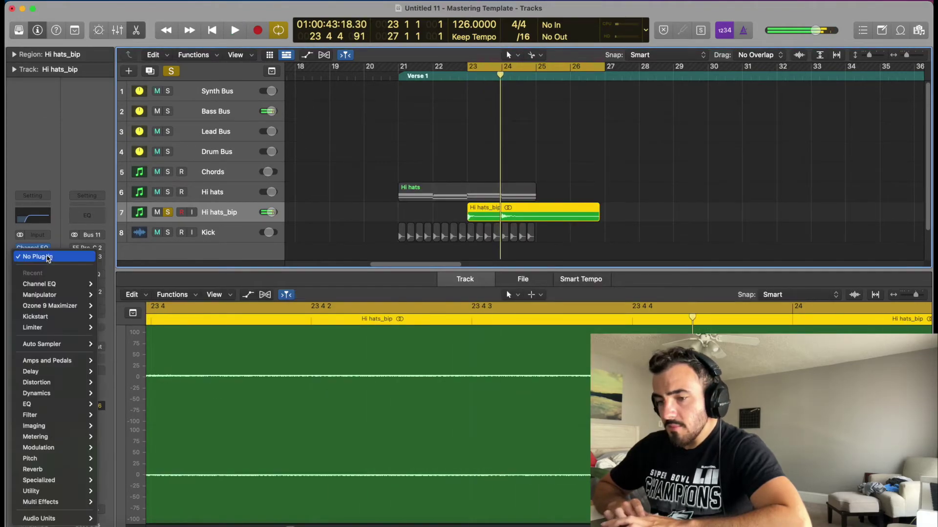
{"action": "mouse_move", "coordinate": [84, 519]}
{"action": "mouse_move", "coordinate": [126, 491]}
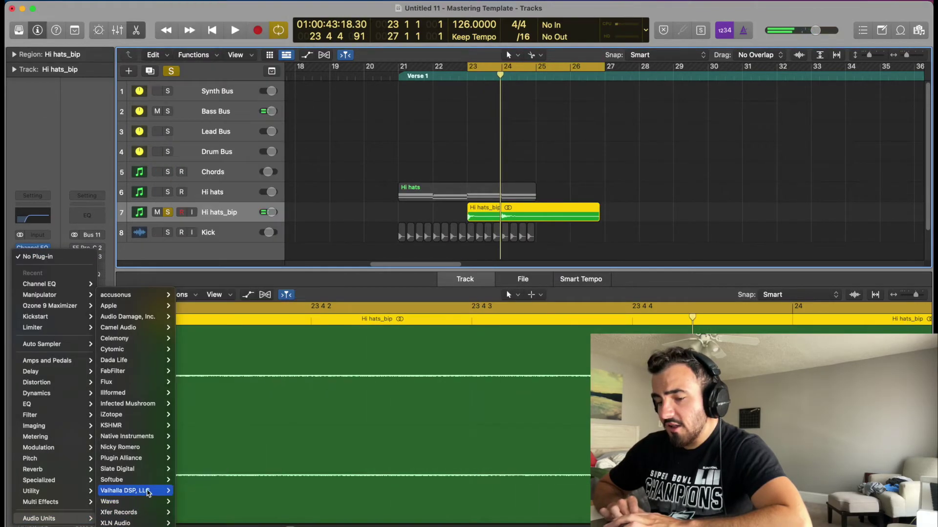
{"action": "left_click", "coordinate": [259, 523]}
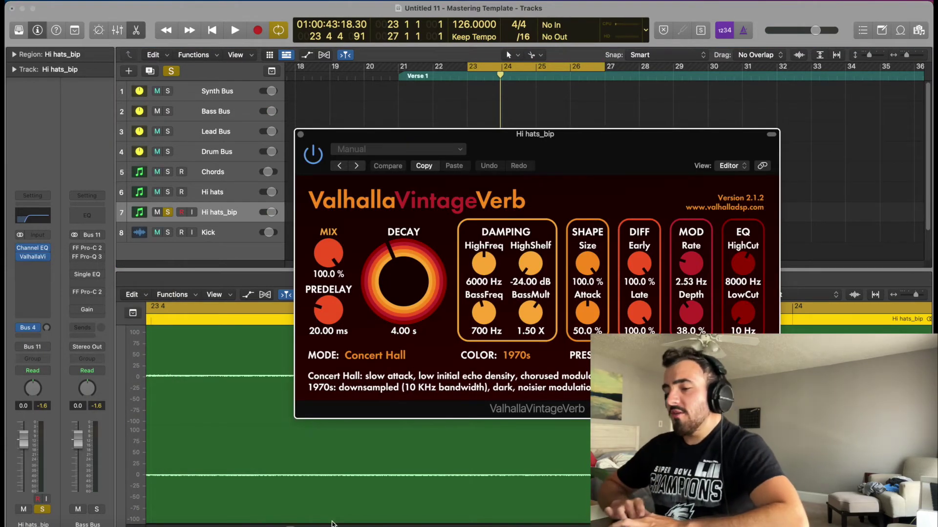
- Solo the Hi hats track alongside the bounced audio and lower the Hi hats_bip volume while auditioning the loop
{"action": "key", "text": "space"}
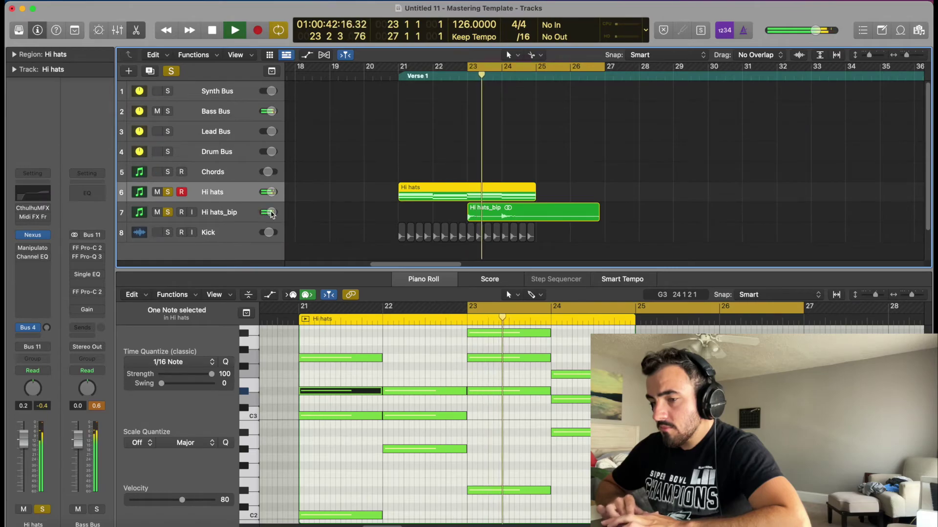
{"action": "key", "text": "space"}
{"action": "key", "text": "space"}
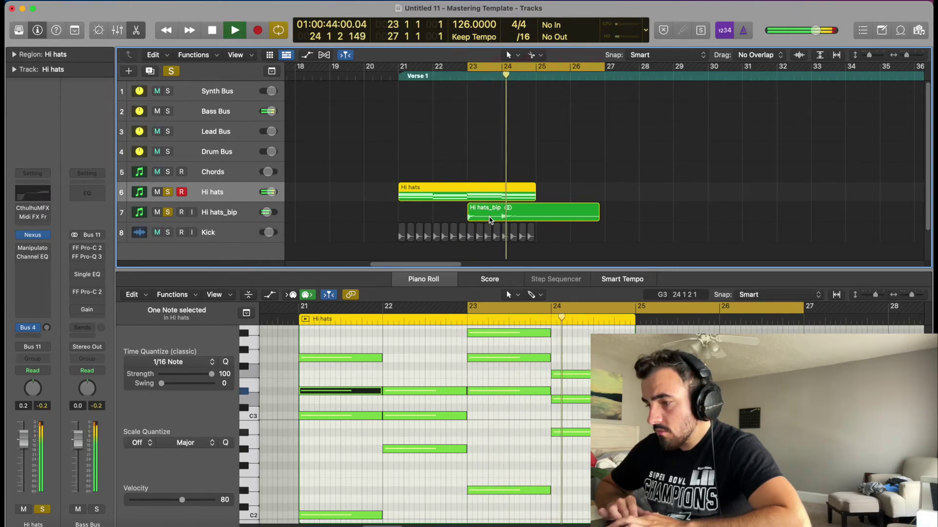
{"action": "key", "text": "space"}
{"action": "key", "text": "space"}
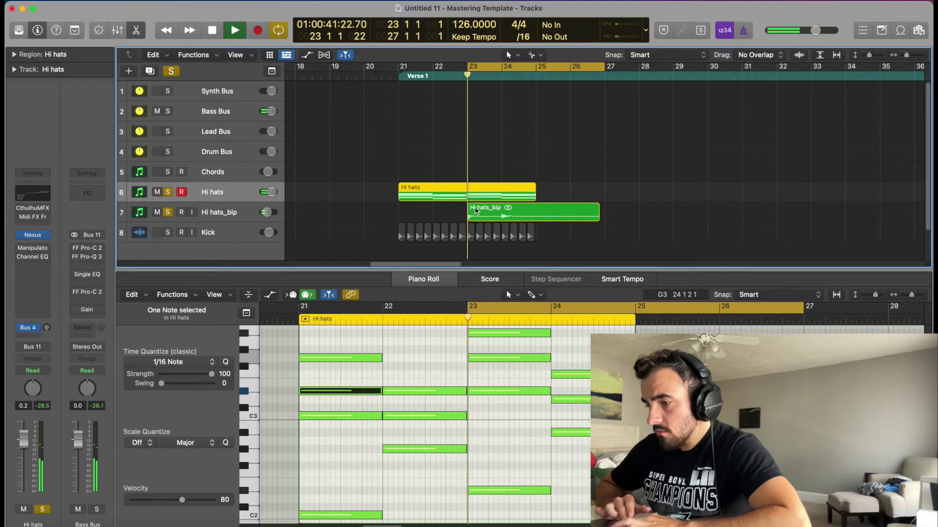
{"action": "key", "text": "space"}
- Open the Hi hats_bip region in the audio file editor and reverse its audio
{"action": "right_click", "coordinate": [499, 211]}
{"action": "key", "text": "Escape"}
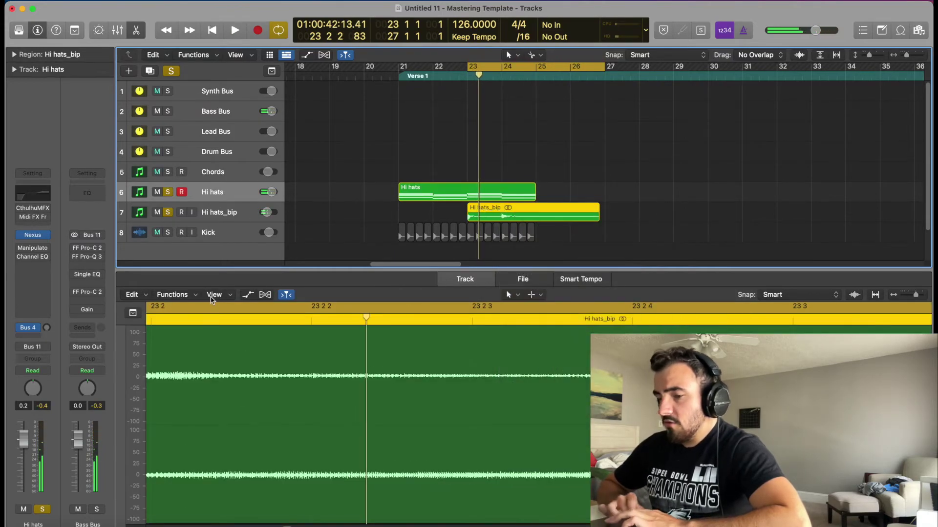
{"action": "left_click", "coordinate": [173, 294]}
{"action": "left_click", "coordinate": [462, 291]}
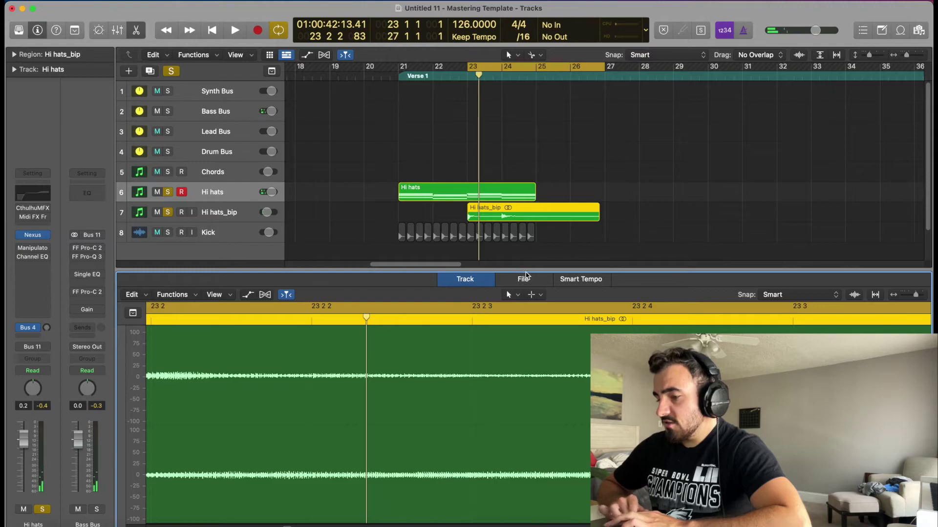
{"action": "left_click", "coordinate": [525, 279]}
{"action": "left_click", "coordinate": [222, 294]}
{"action": "left_click", "coordinate": [243, 379]}
- Move the reversed Hi hats_bip region earlier so it ends at bar 24, and check its timing in playback
{"action": "left_click_drag", "start_coordinate": [547, 219], "coordinate": [495, 218]}
{"action": "key", "text": "space"}
{"action": "scroll", "coordinate": [503, 217], "scroll_direction": "up", "scroll_amount": 3}
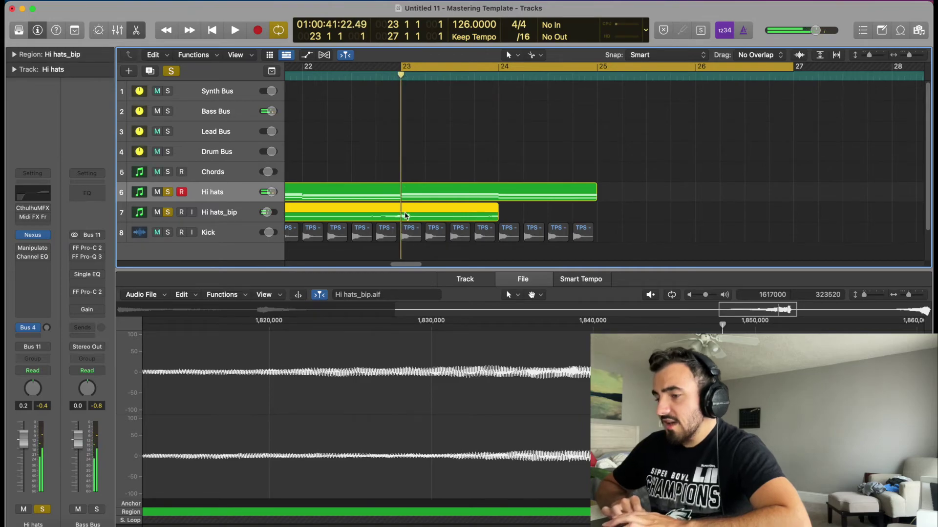
- Split the reversed Hi hats_bip region at bar 23 and trim the second piece to start at beat 2 of bar 23
{"action": "left_click", "coordinate": [102, 1]}
{"action": "mouse_move", "coordinate": [226, 218]}
{"action": "left_click", "coordinate": [288, 220]}
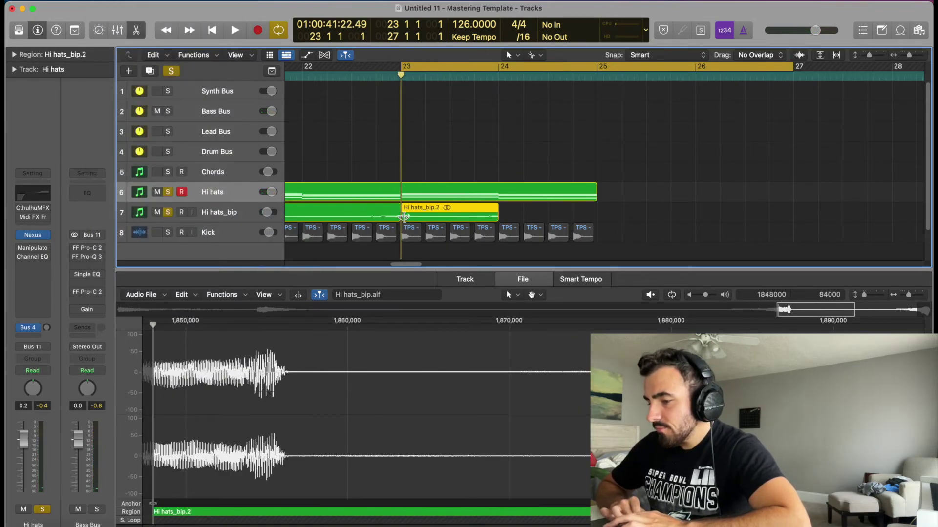
{"action": "left_click_drag", "start_coordinate": [403, 217], "coordinate": [425, 217]}
- Unsolo the Hi hats track and audition the edited Hi hats_bip regions in a cycle from bar 22 to bar 25
{"action": "left_click", "coordinate": [168, 193]}
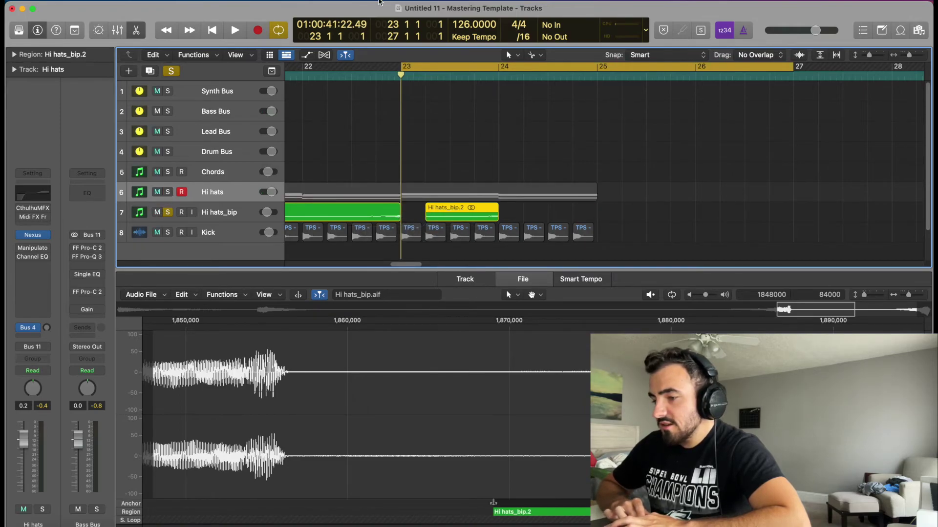
{"action": "left_click_drag", "start_coordinate": [308, 70], "coordinate": [597, 68]}
{"action": "key", "text": "space"}
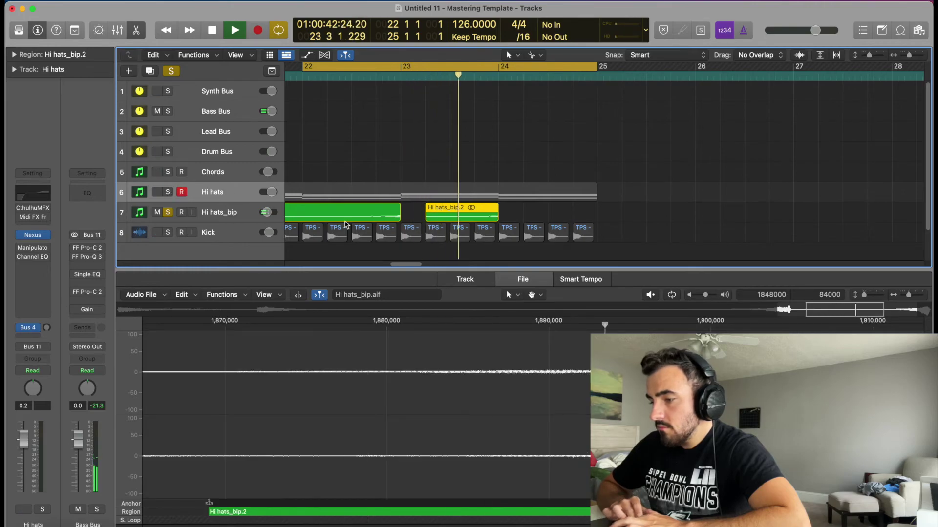
{"action": "key", "text": "space"}
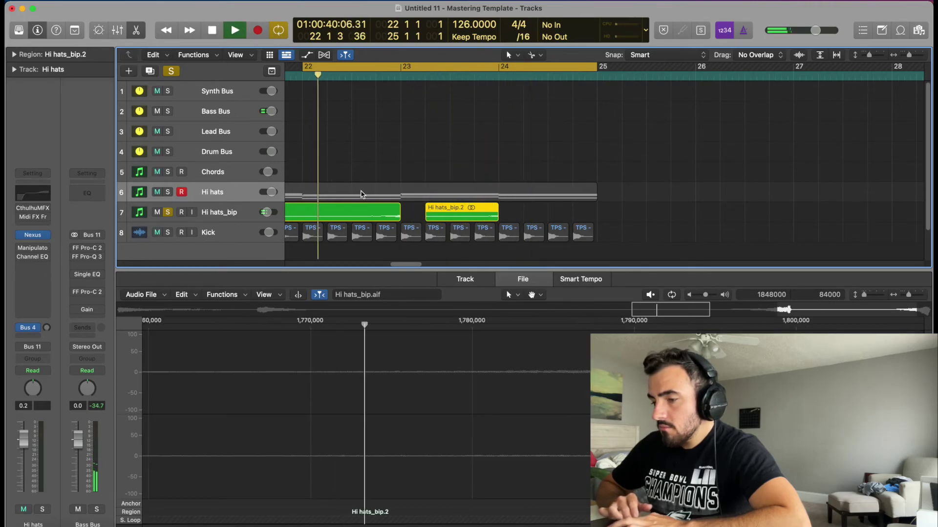
- Solo the Hi hats and Kick tracks alongside Hi hats_bip and raise the Hi hats_bip volume to -4.9 dB during playback
{"action": "left_click", "coordinate": [260, 211]}
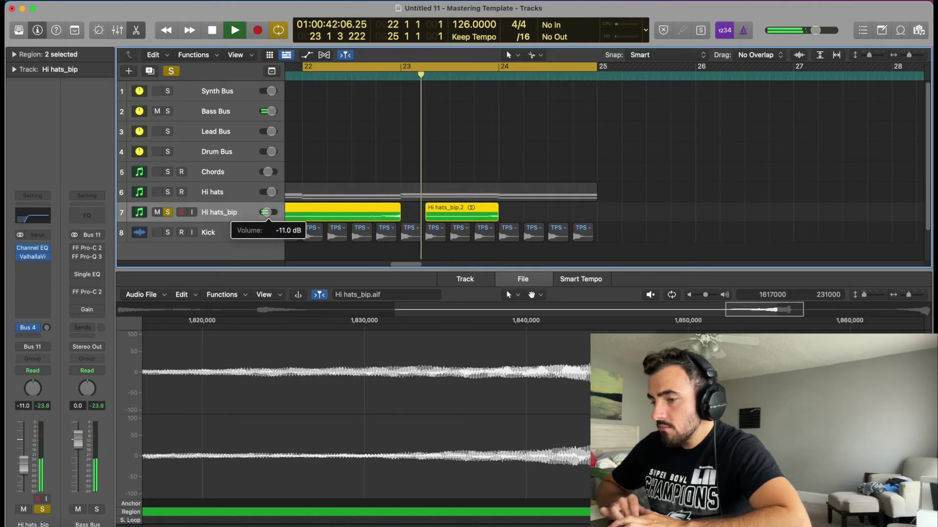
{"action": "left_click", "coordinate": [167, 192]}
{"action": "left_click", "coordinate": [168, 233]}
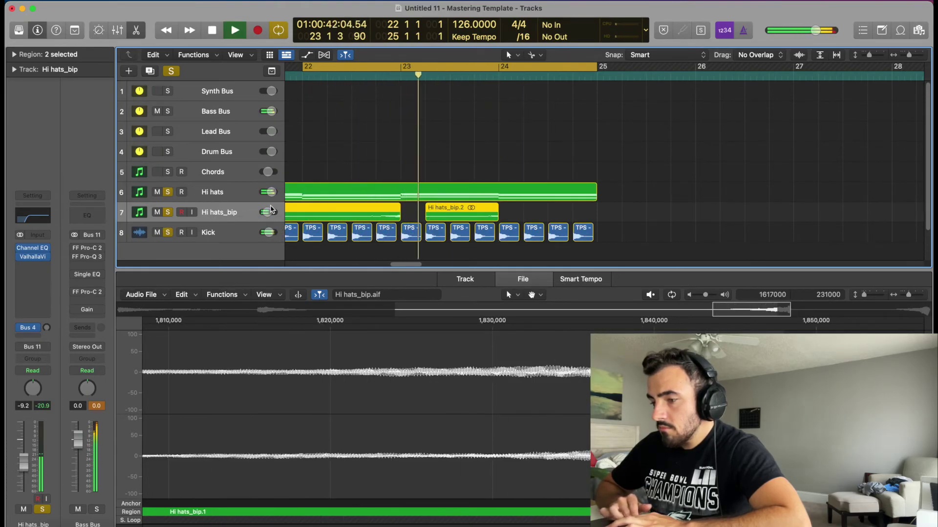
{"action": "mouse_move", "coordinate": [268, 212]}
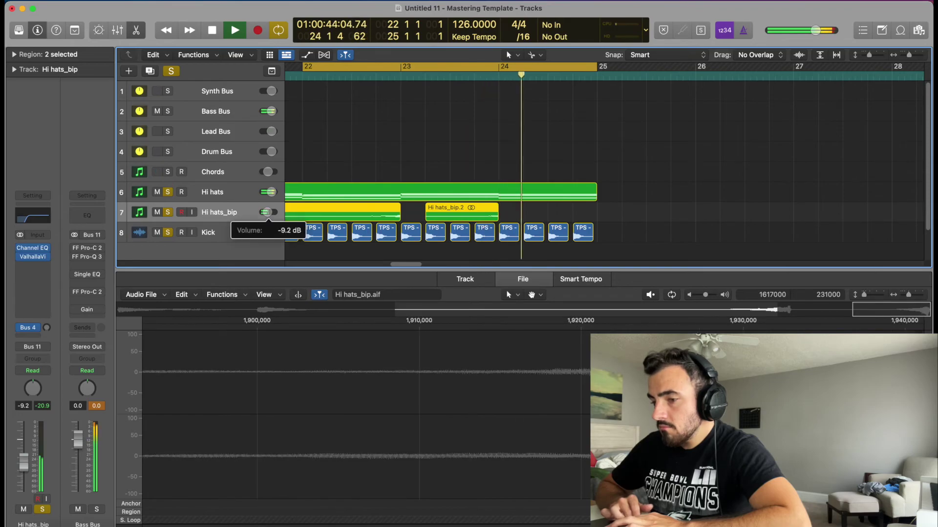
{"action": "key", "text": "space"}
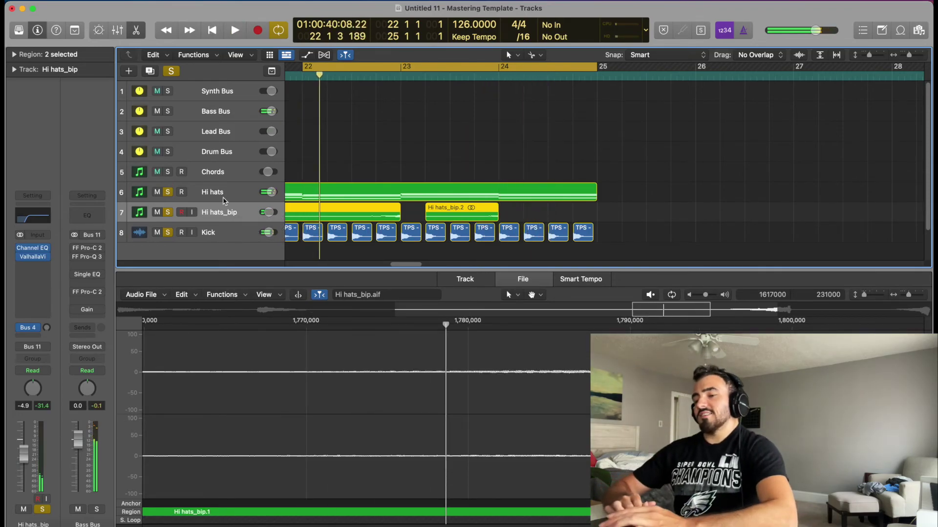
- Unsolo the Hi hats_bip track and select the Hi hats track
{"action": "left_click", "coordinate": [168, 212]}
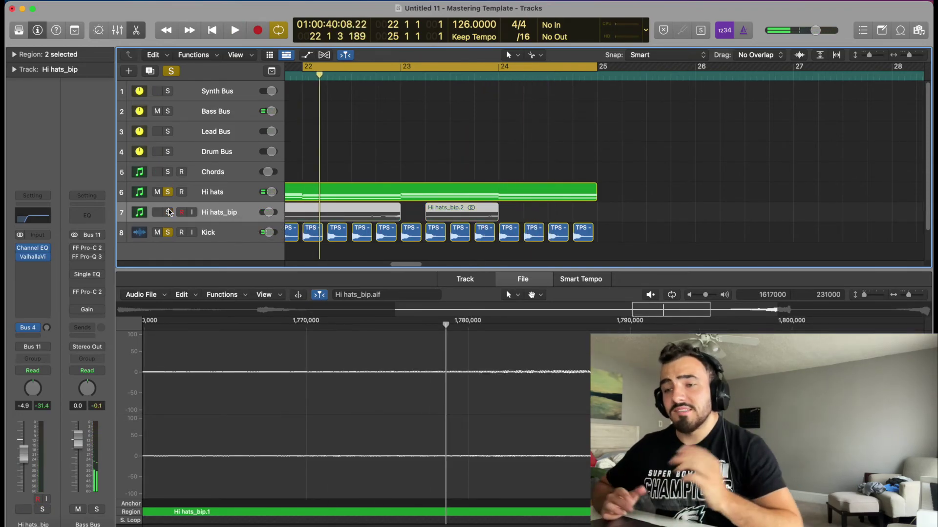
{"action": "left_click", "coordinate": [212, 196]}
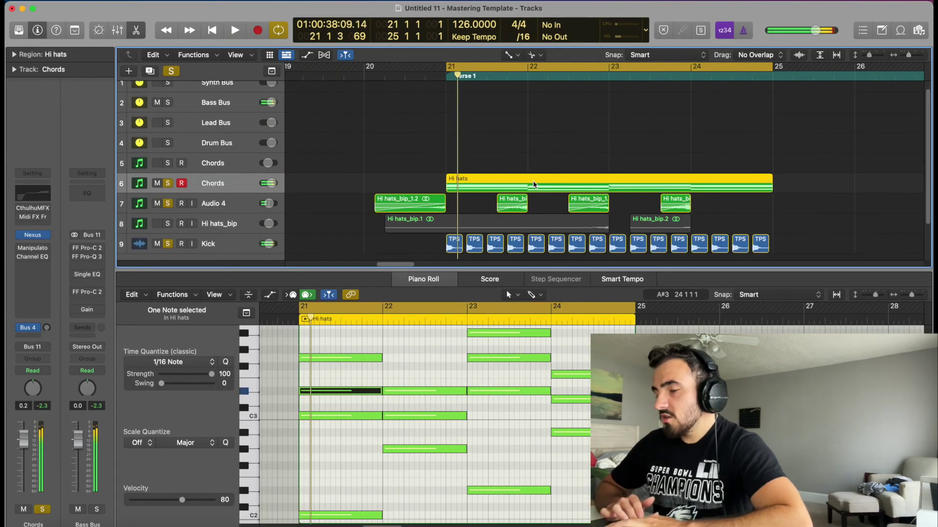